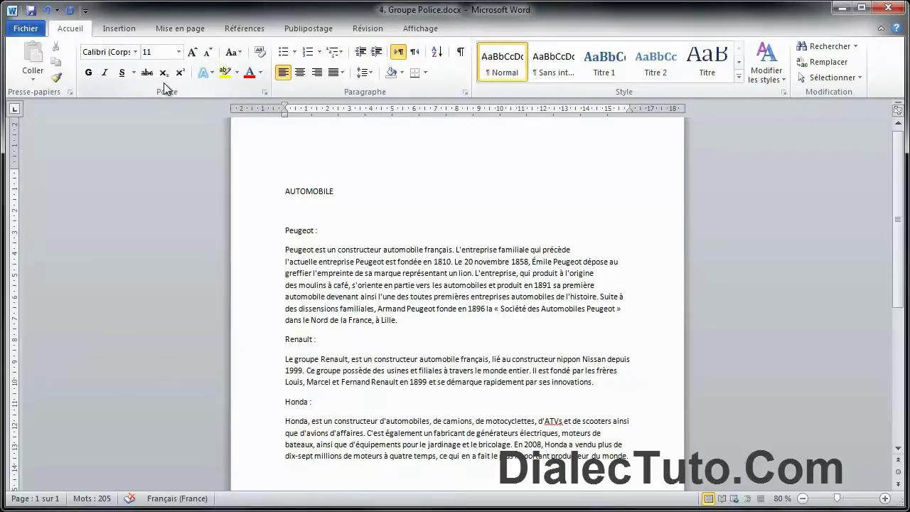
Select the AUTOMOBILE title, grow it to 24 pt, then shrink it back to 18 pt.
drag(284, 190, 334, 194)
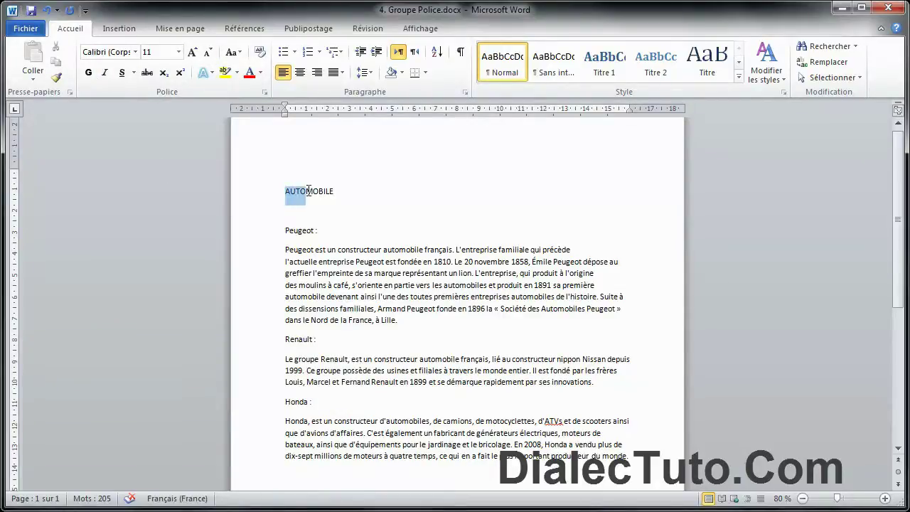
click(192, 56)
click(192, 55)
click(192, 54)
click(192, 53)
click(191, 53)
click(192, 53)
click(192, 54)
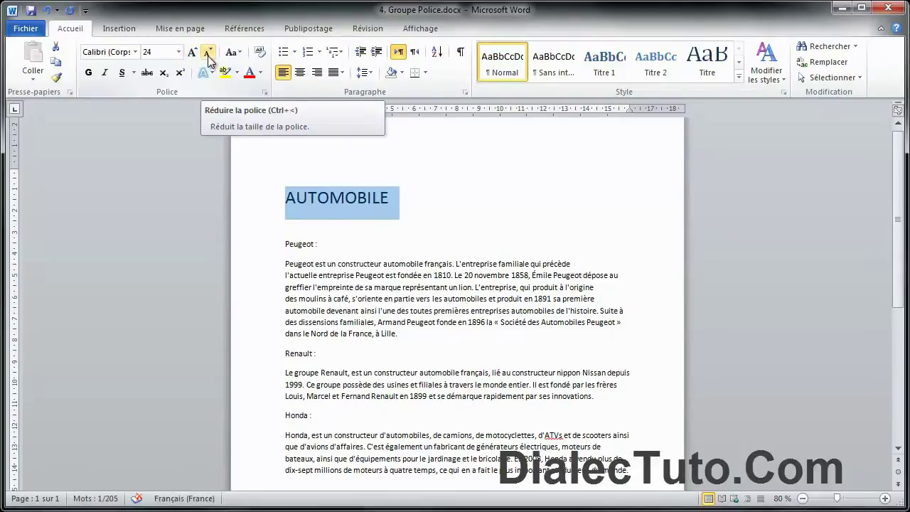
click(207, 59)
click(208, 60)
click(208, 60)
click(208, 60)
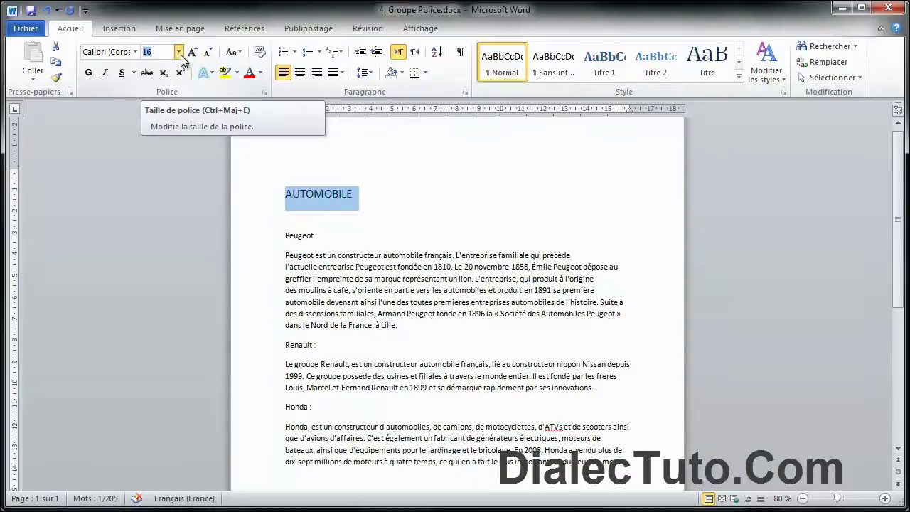
Set the title's font size to 36 pt, then to 72 pt.
click(179, 52)
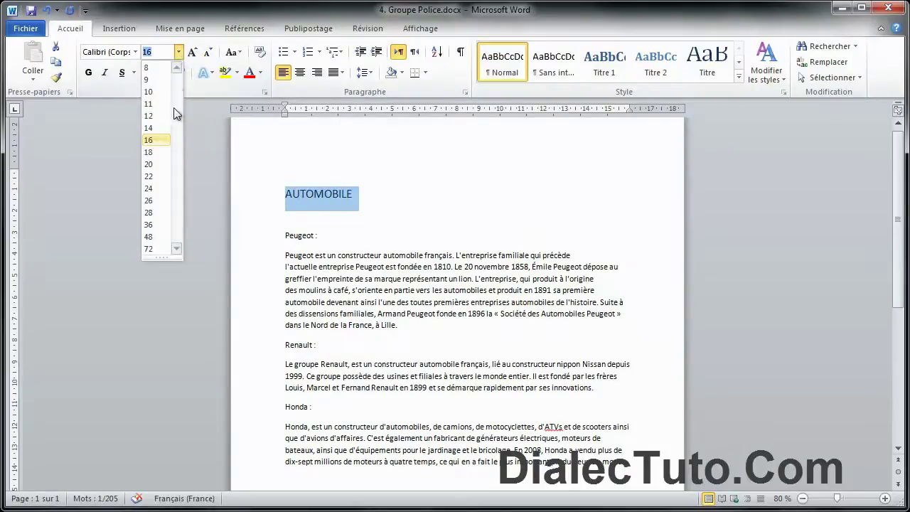
click(150, 224)
click(178, 52)
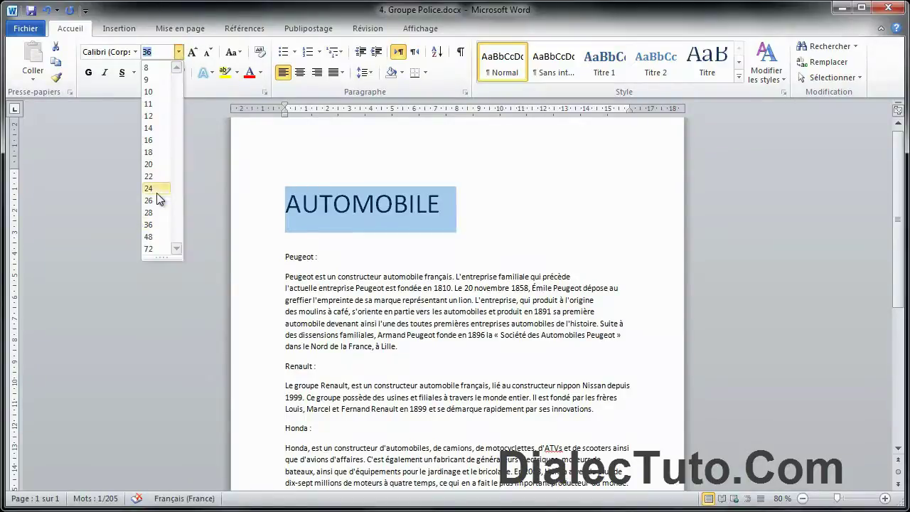
click(154, 248)
click(153, 248)
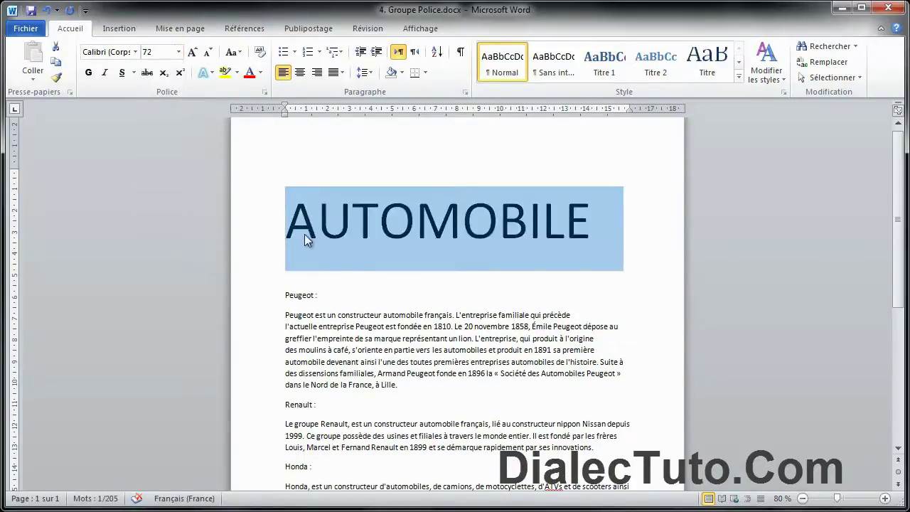
Enter a custom 150 pt font size for the title and check the page.
click(179, 53)
key(BackSpace)
text(0)
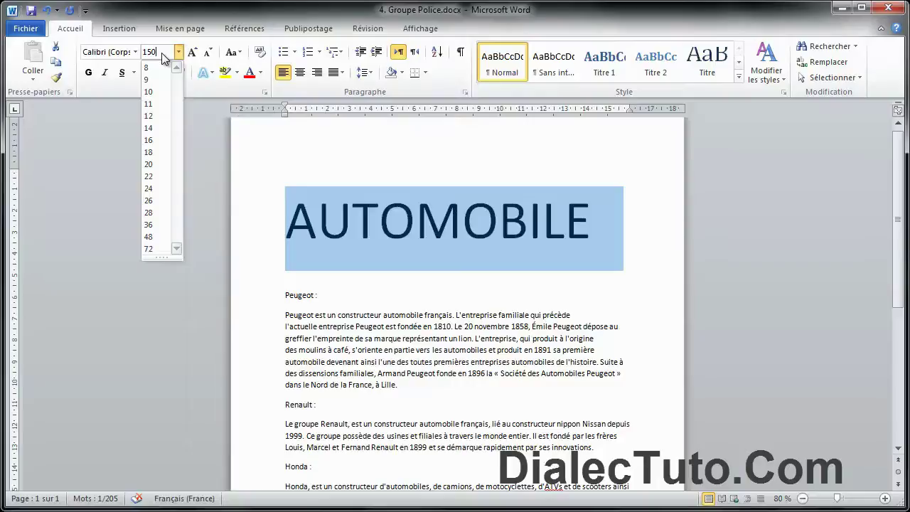
key(Return)
scroll(468, 314, down, 4)
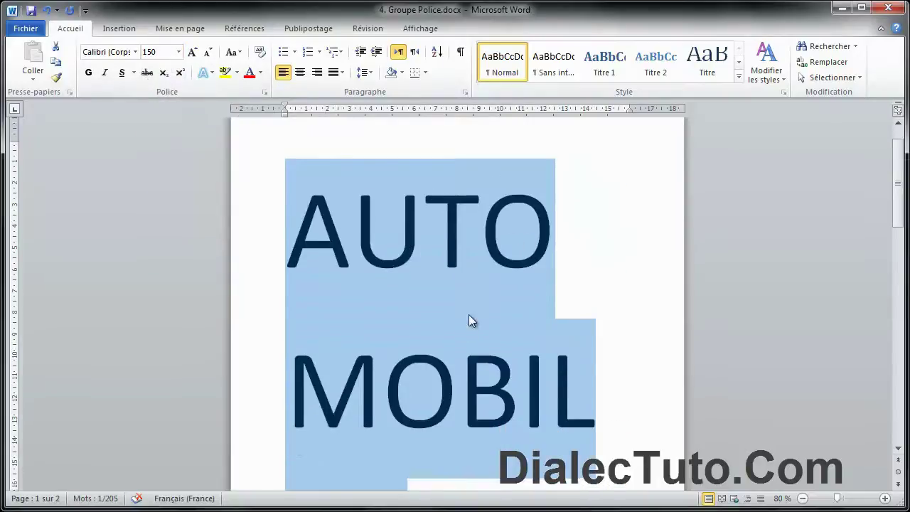
scroll(294, 416, up, 3)
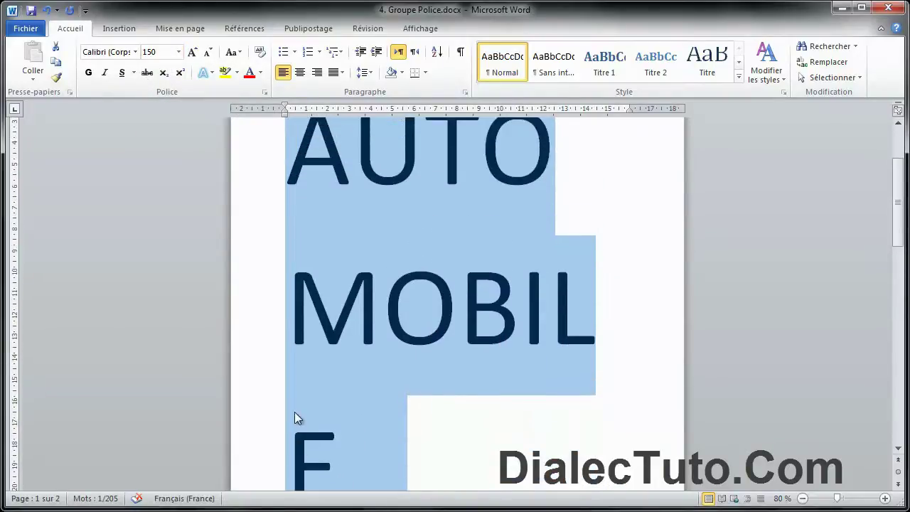
click(179, 52)
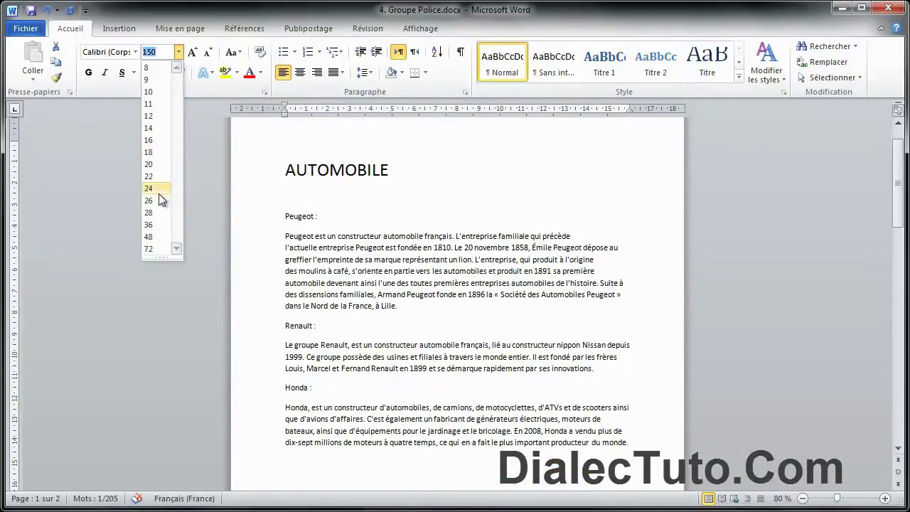
Set the title to 26 pt and try the Adobe Gothic Std B font on it.
click(162, 201)
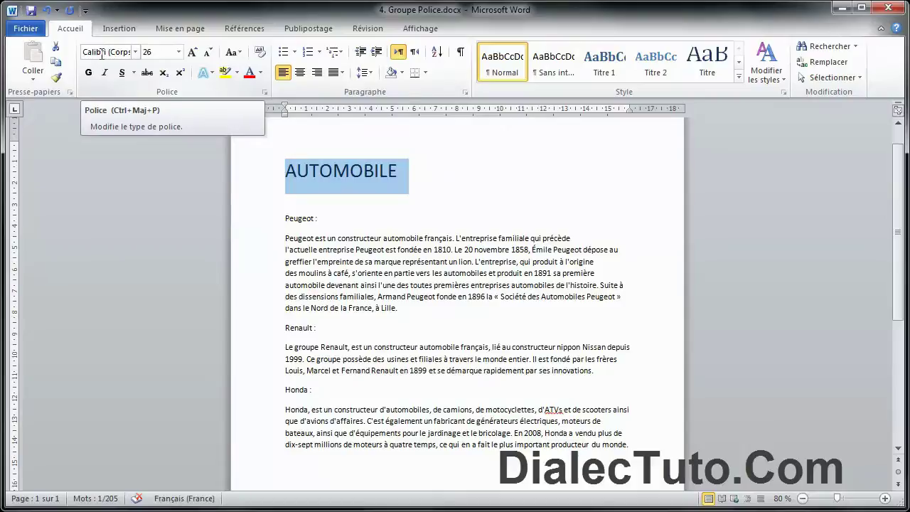
click(136, 54)
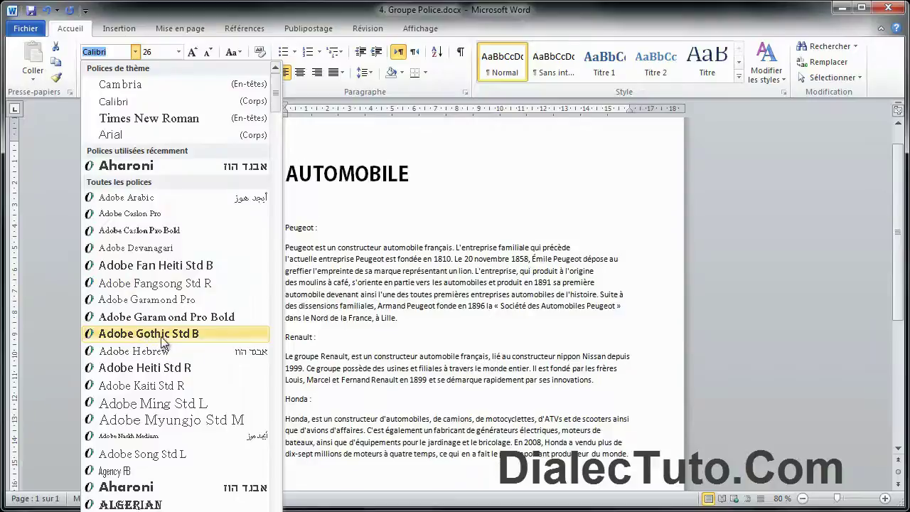
click(169, 340)
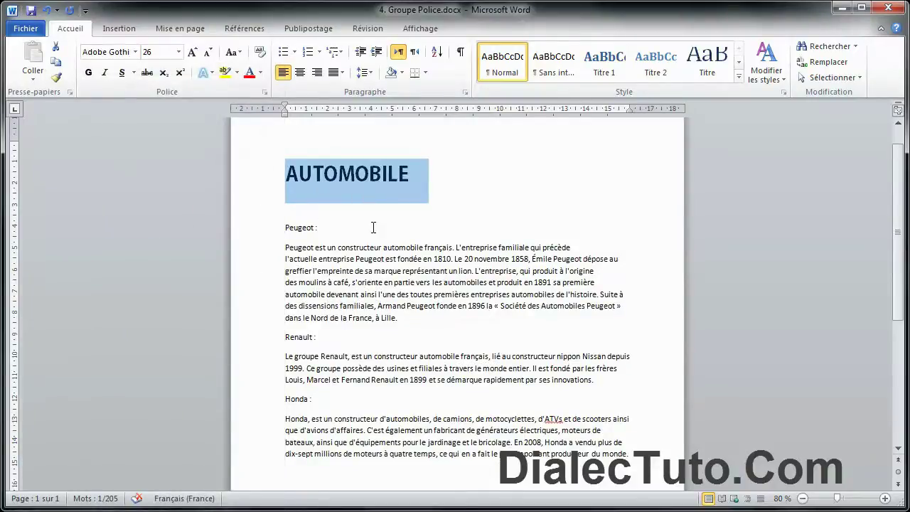
Switch the title's font to Brush Script Std.
click(135, 52)
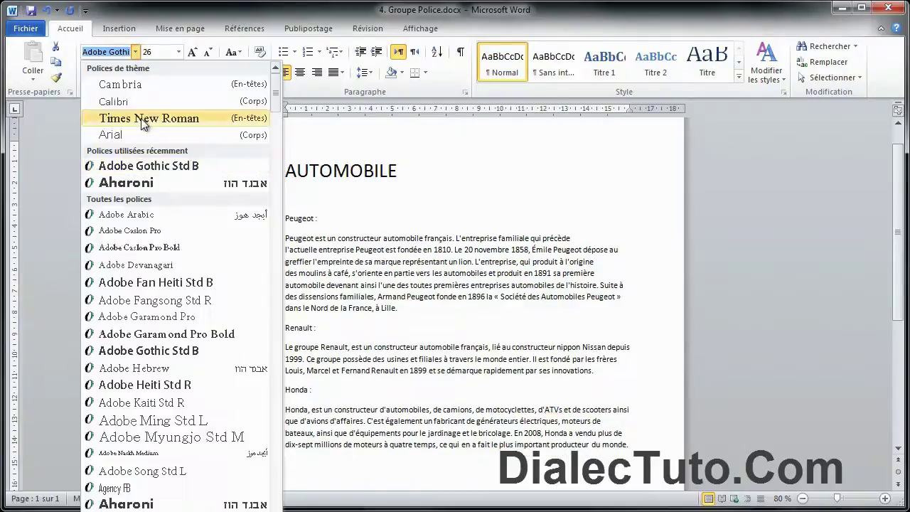
drag(278, 102, 274, 173)
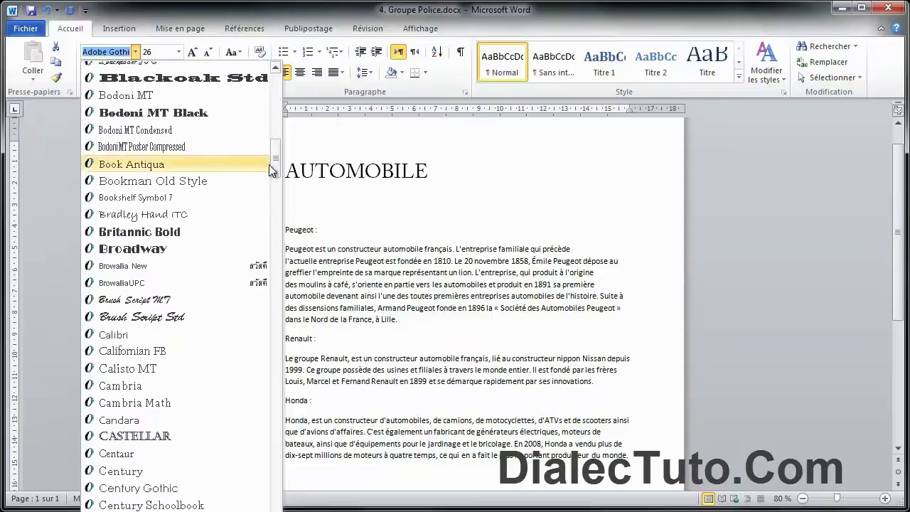
click(146, 318)
click(375, 295)
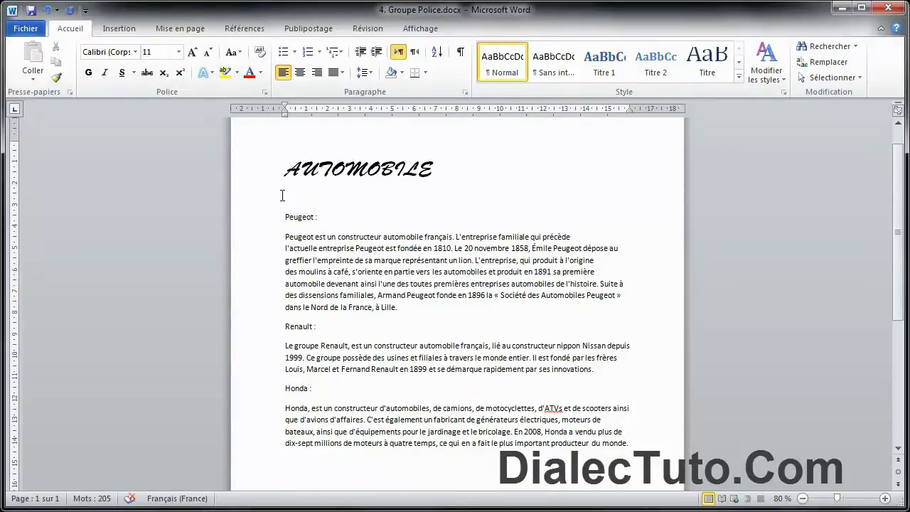
Colour the AUTOMOBILE title red.
drag(441, 170, 280, 177)
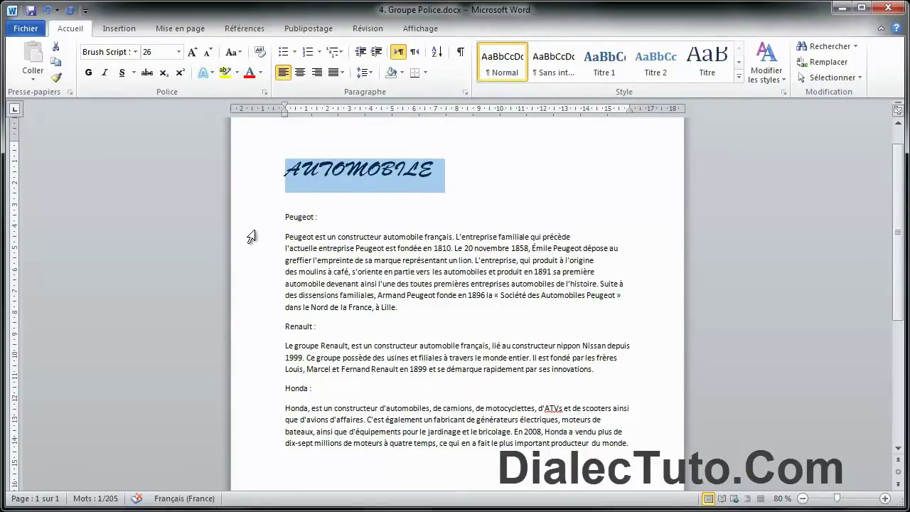
click(250, 72)
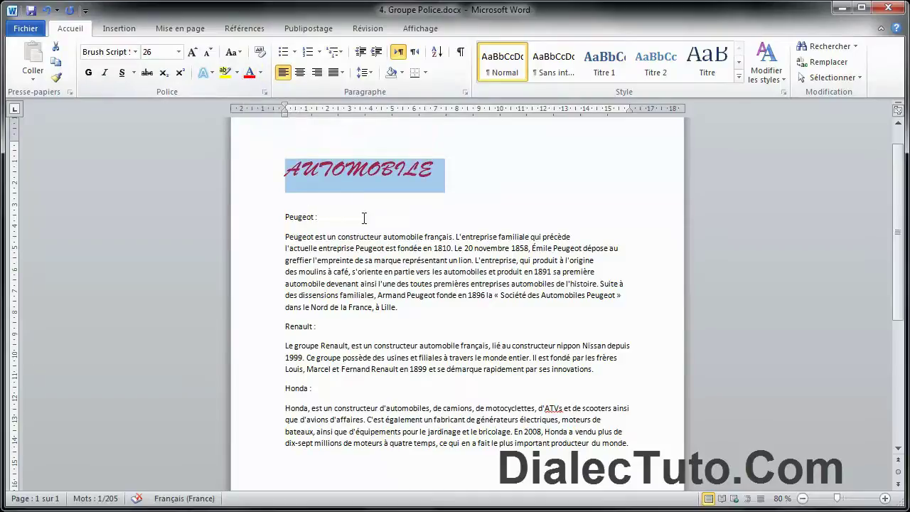
click(363, 218)
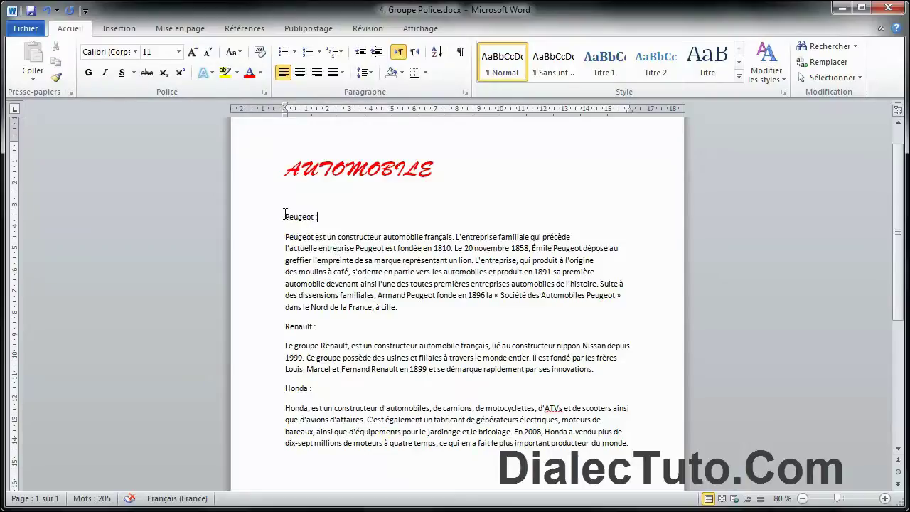
Colour the word Honda green from the font colour palette.
drag(284, 216, 317, 216)
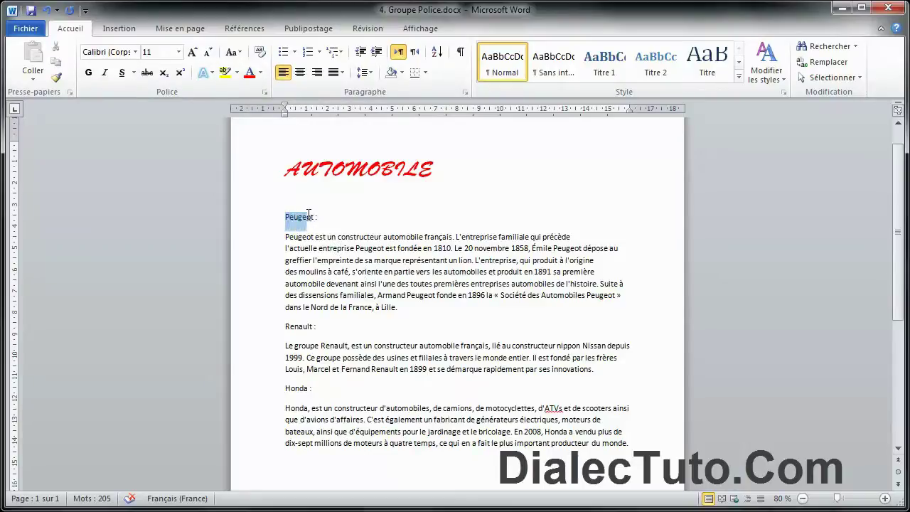
click(260, 73)
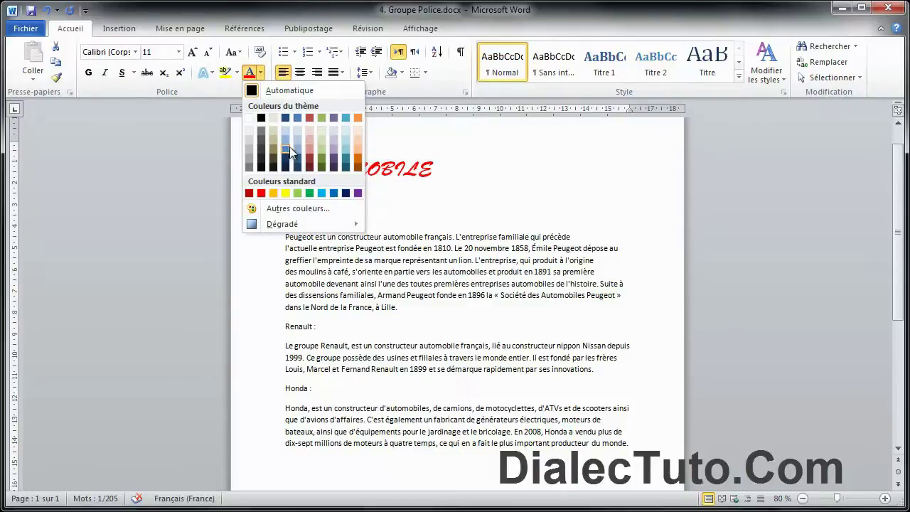
click(360, 291)
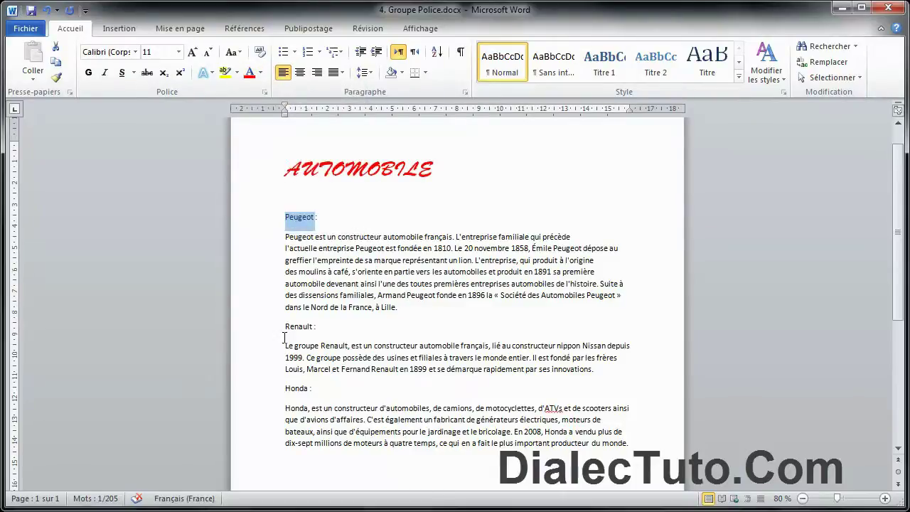
drag(282, 390, 308, 389)
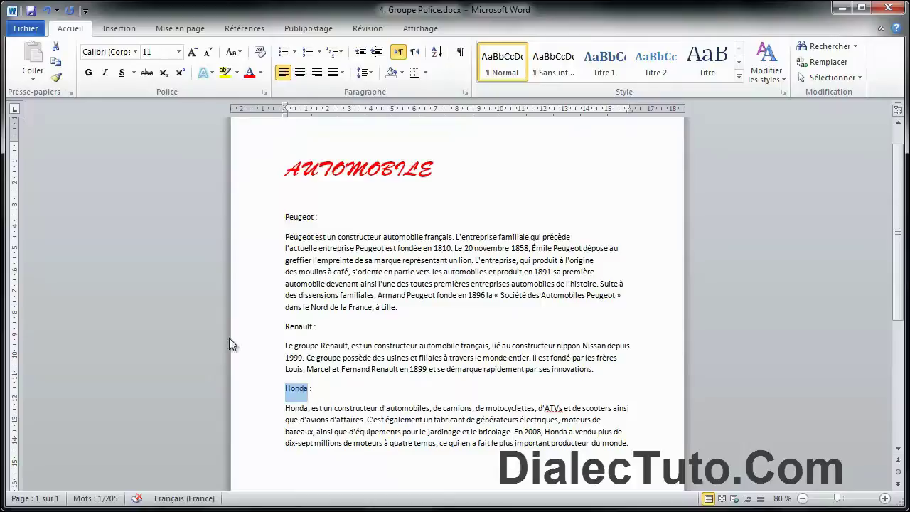
click(260, 72)
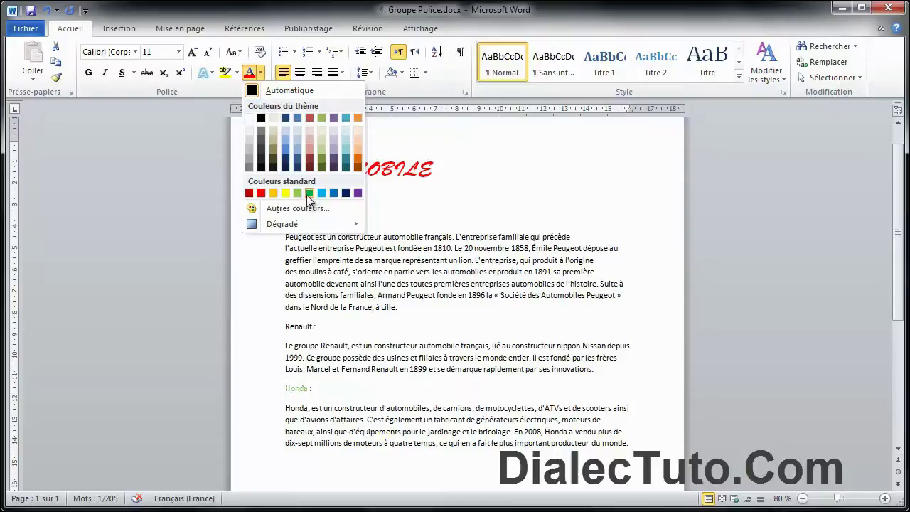
click(309, 193)
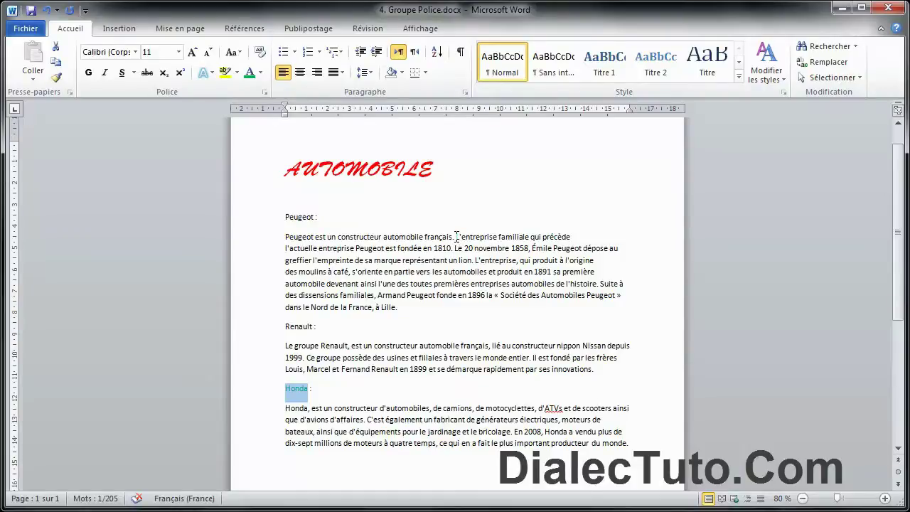
Highlight the Peugeot sentence about the firm founded in 1810 in yellow.
drag(456, 237, 451, 248)
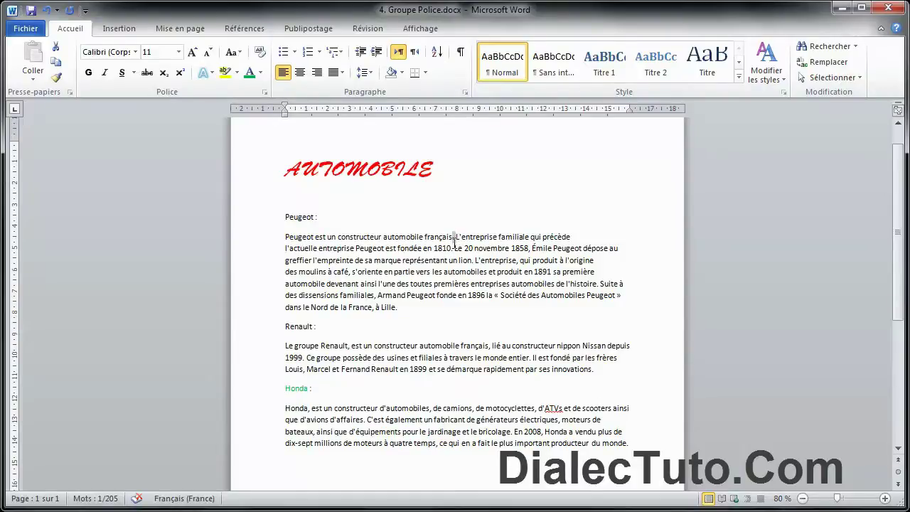
click(237, 73)
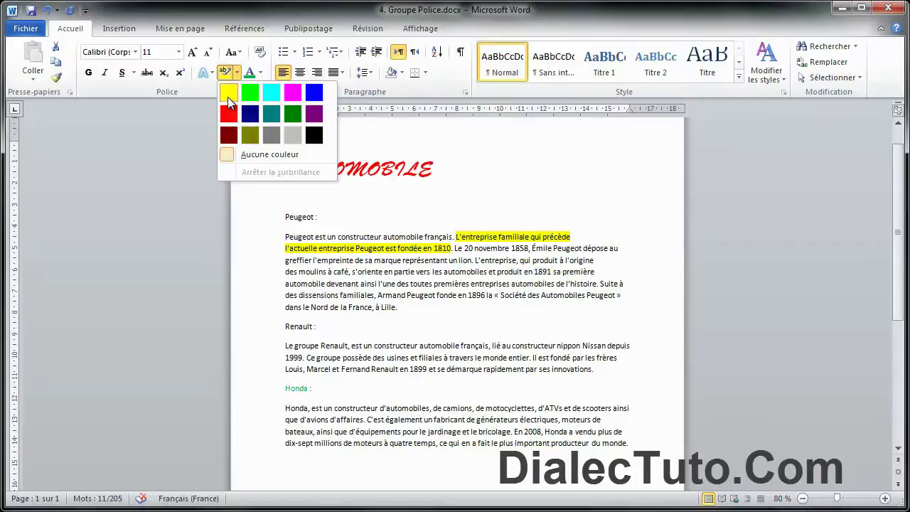
click(227, 97)
click(390, 327)
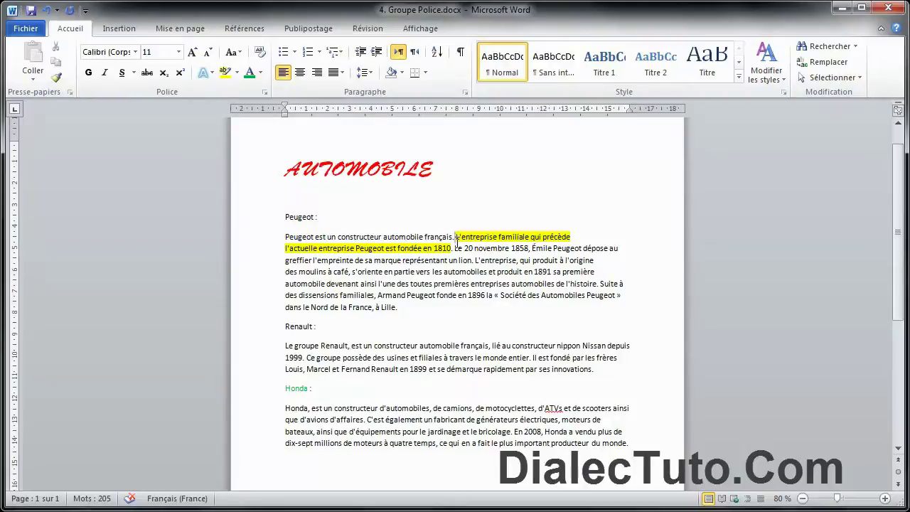
Remove the highlight from the 1810 sentence with No Color.
drag(455, 239, 450, 248)
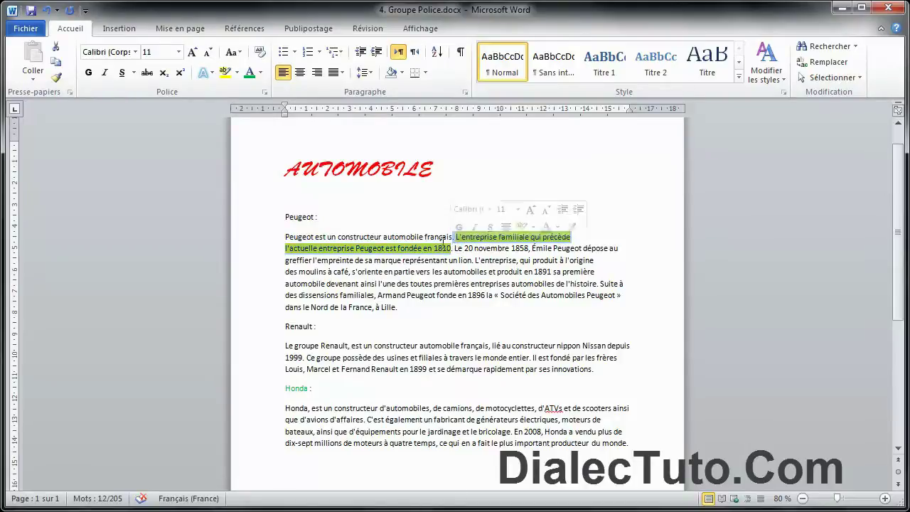
click(238, 74)
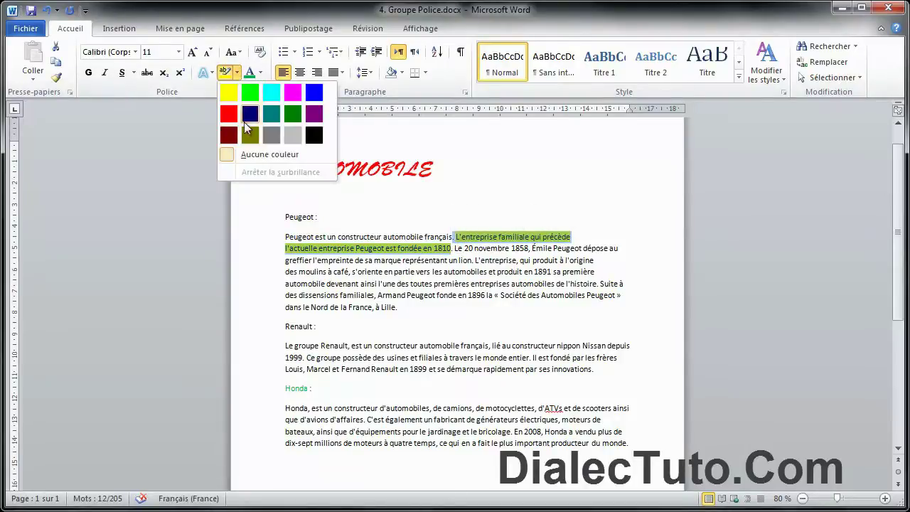
click(291, 158)
click(409, 290)
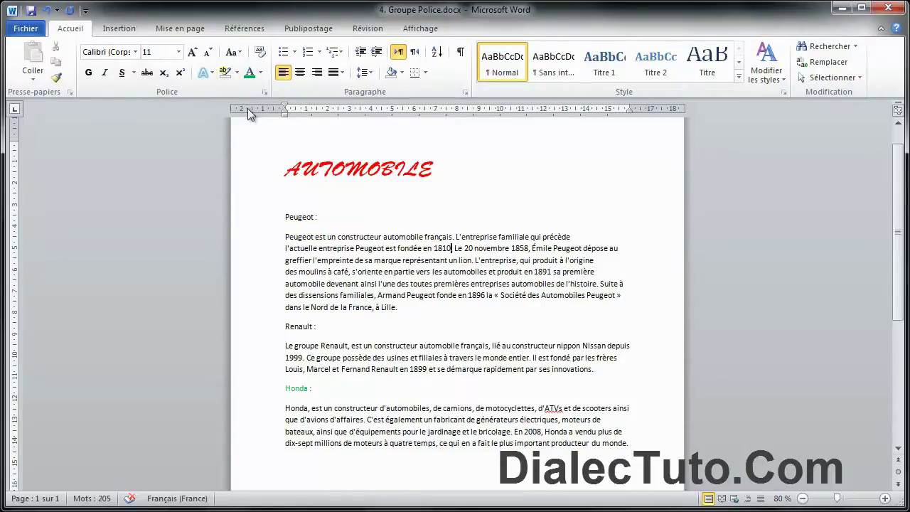
Use the yellow highlighter pen on the lion-emblem, 'premières entreprises' and 'Renault' phrases, then turn it off.
click(237, 73)
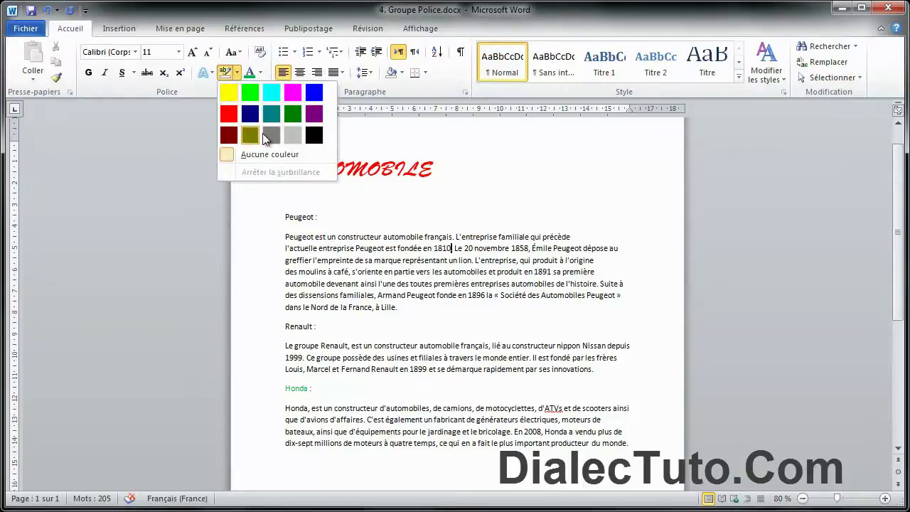
click(228, 93)
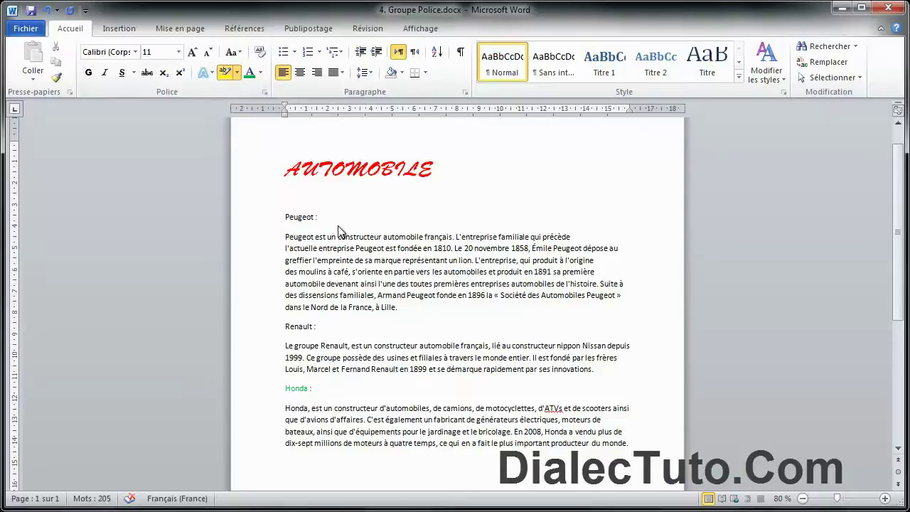
drag(312, 260, 472, 260)
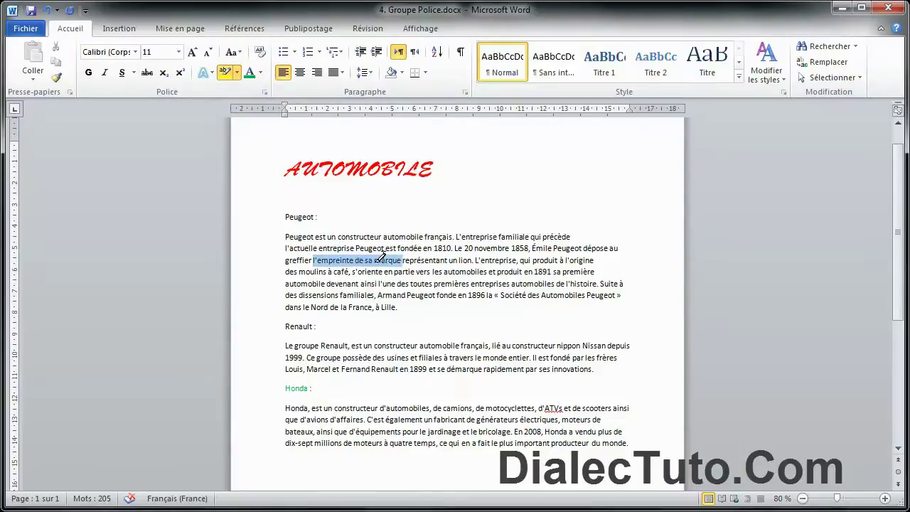
drag(378, 283, 490, 283)
drag(320, 346, 418, 345)
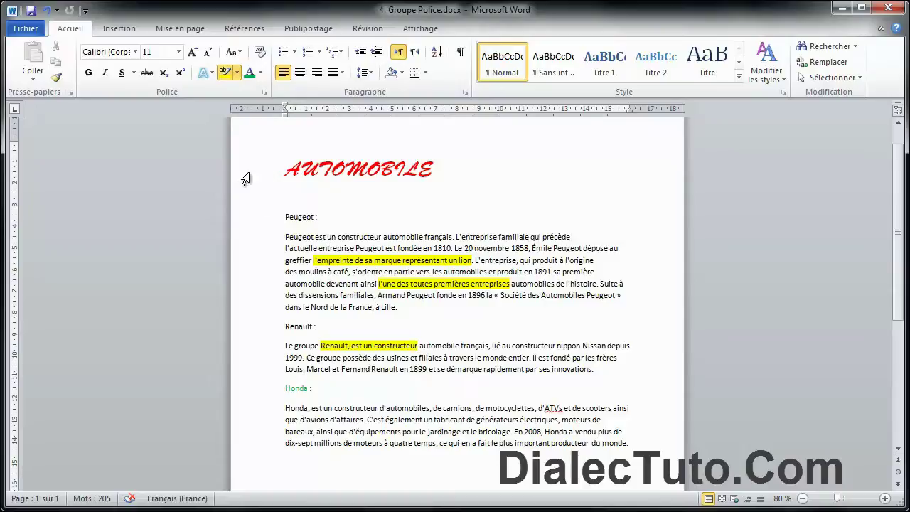
click(228, 74)
Undo the four yellow highlights.
click(46, 10)
click(46, 11)
click(46, 10)
click(47, 11)
click(46, 11)
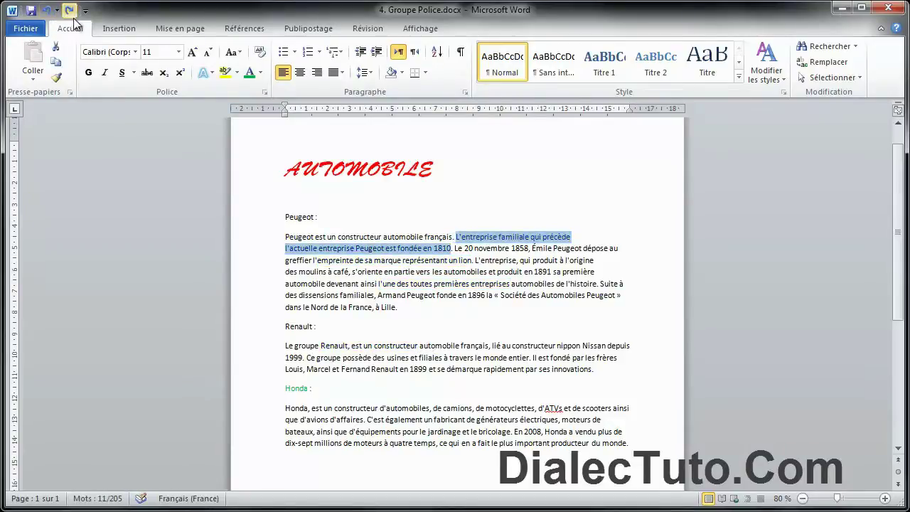
click(398, 308)
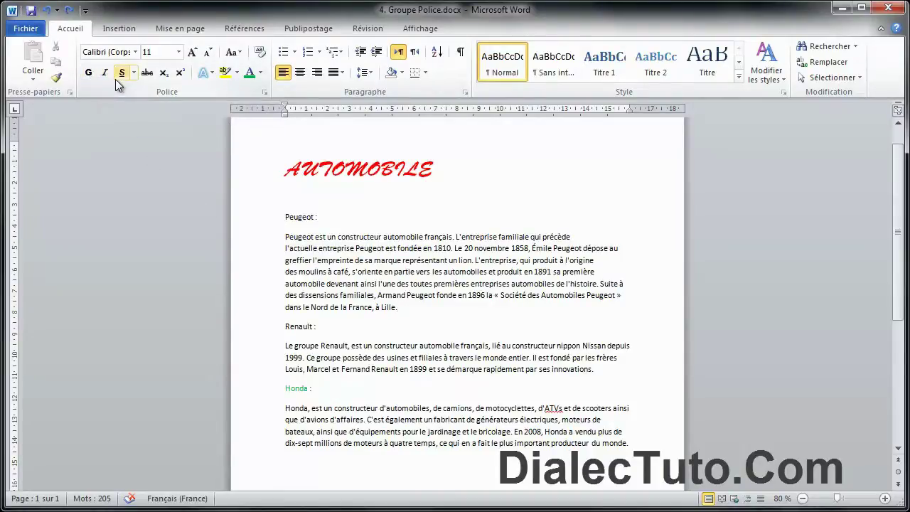
Make the 'Peugeot :' line bold.
triple_click(318, 217)
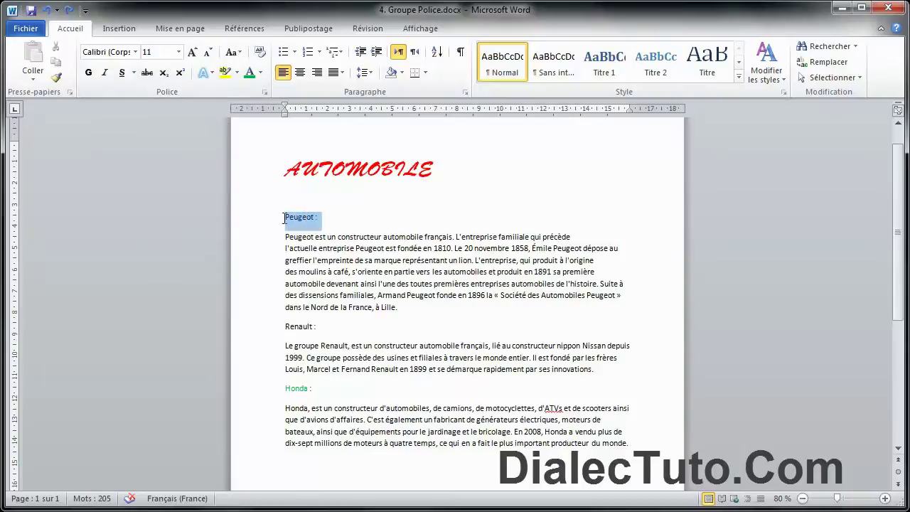
click(89, 72)
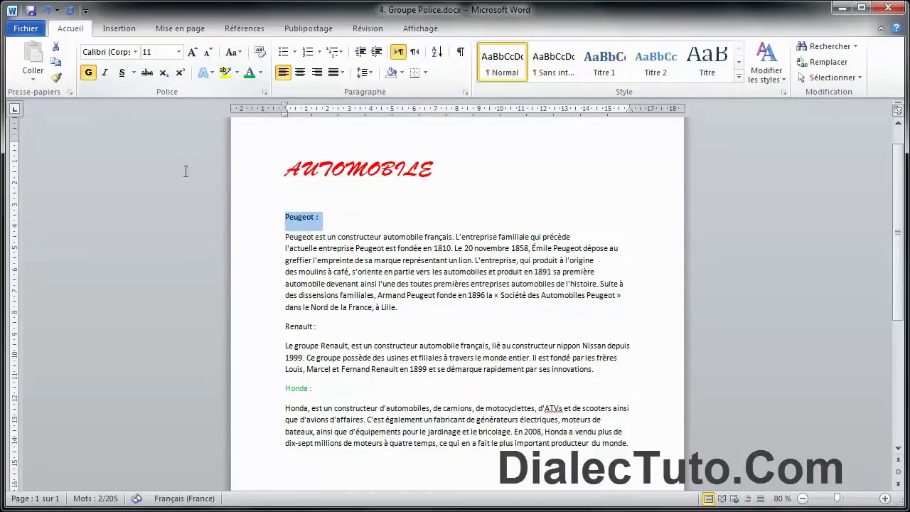
click(310, 222)
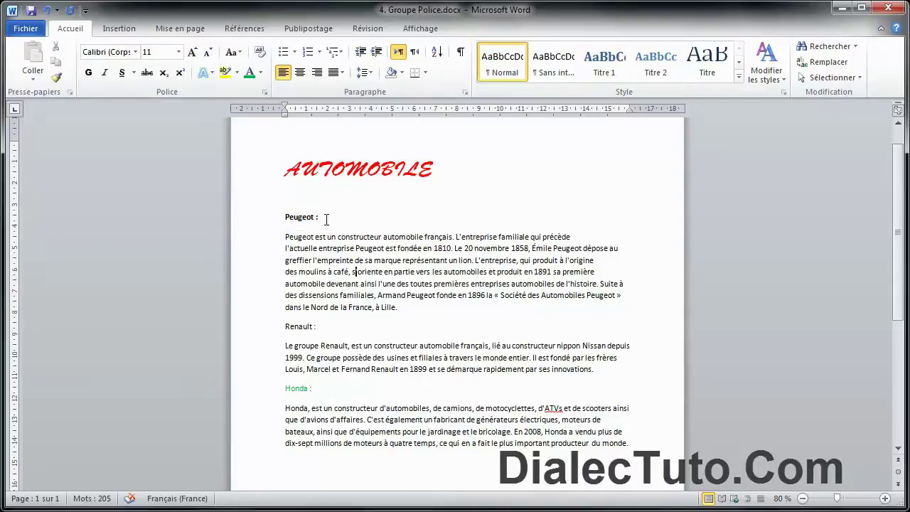
Zoom the page to 120% and make the first Peugeot sentence bold.
click(885, 498)
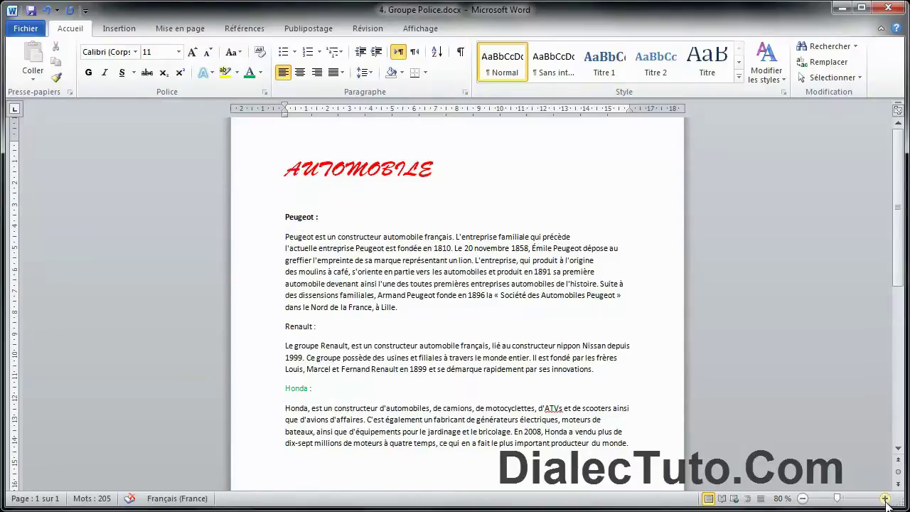
click(885, 498)
click(885, 499)
click(885, 498)
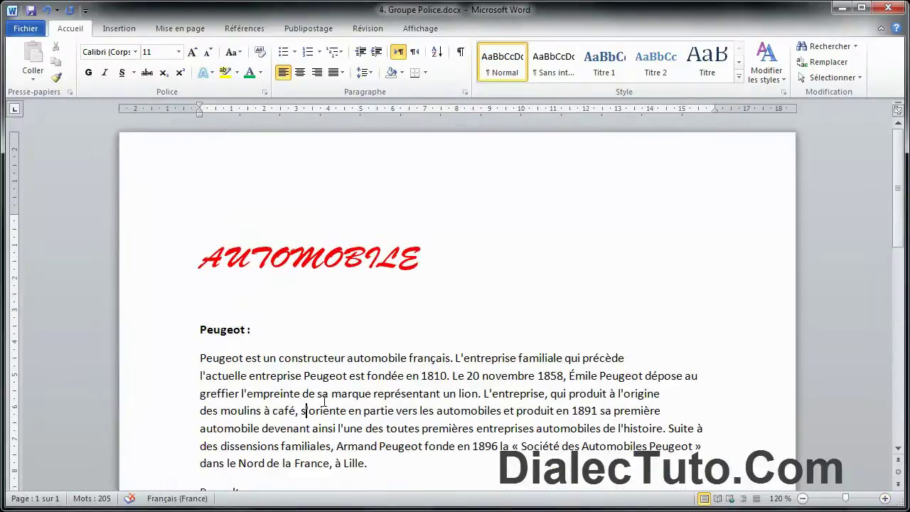
drag(260, 328, 183, 323)
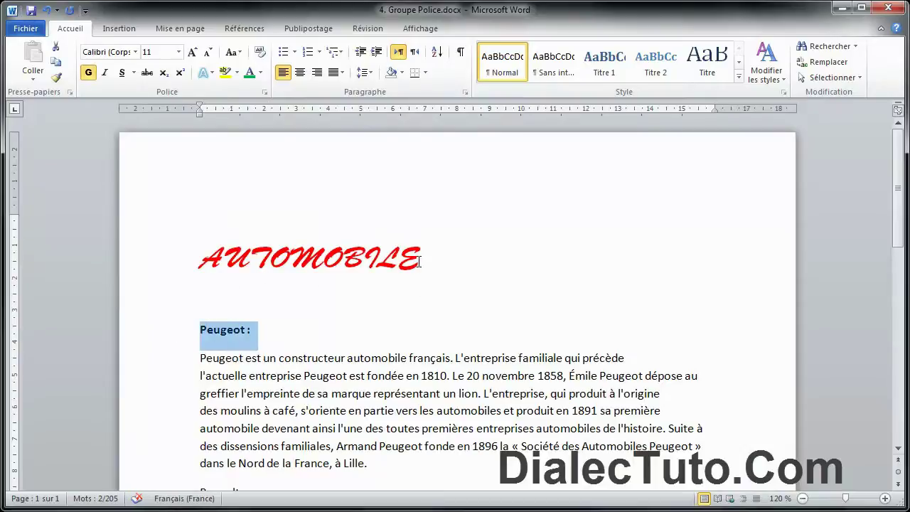
drag(455, 359, 198, 363)
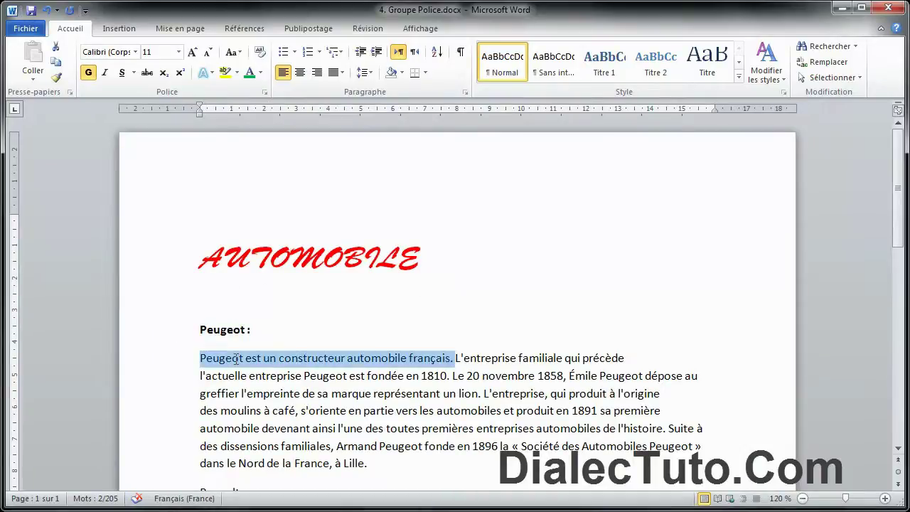
click(90, 74)
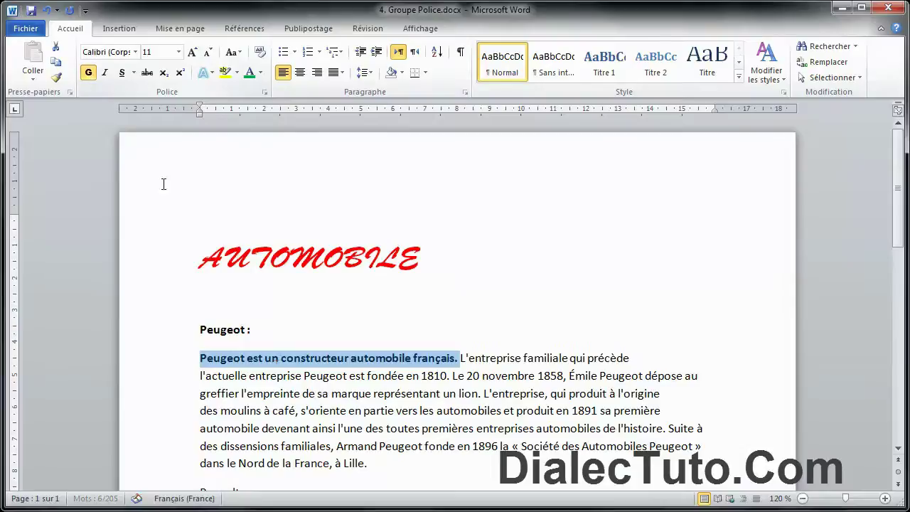
click(345, 446)
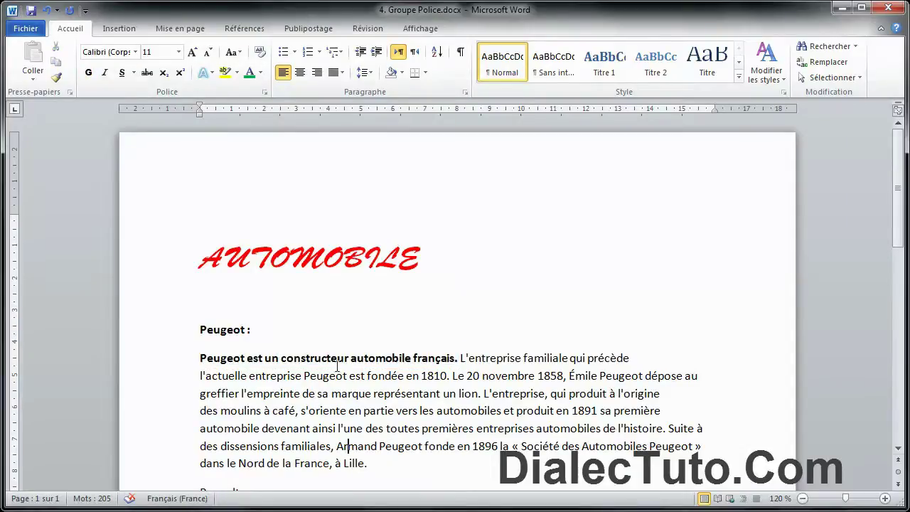
Toggle italic on and off for 'Peugeot :', then remove its bold.
triple_click(255, 333)
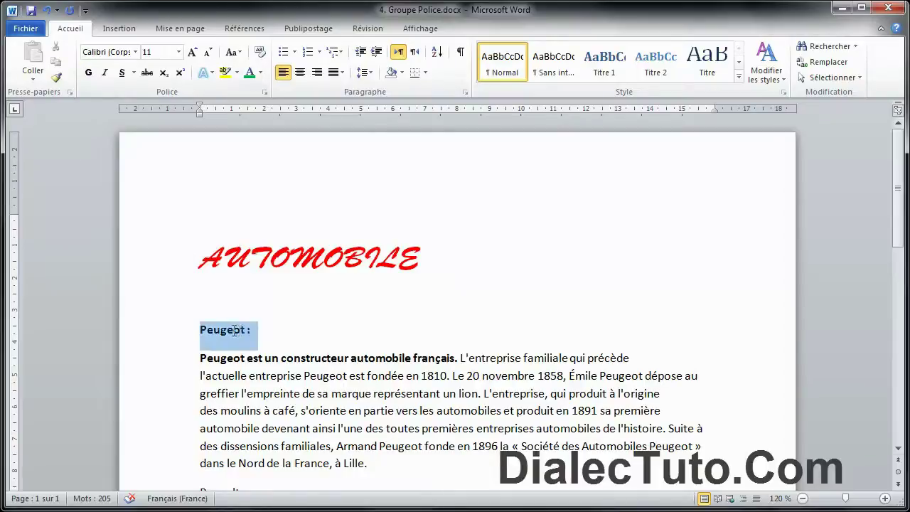
click(104, 73)
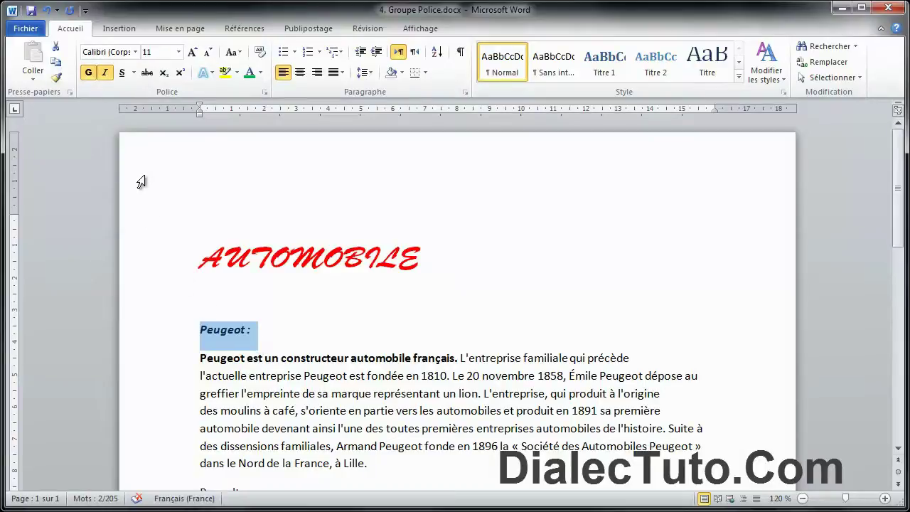
click(106, 76)
click(89, 74)
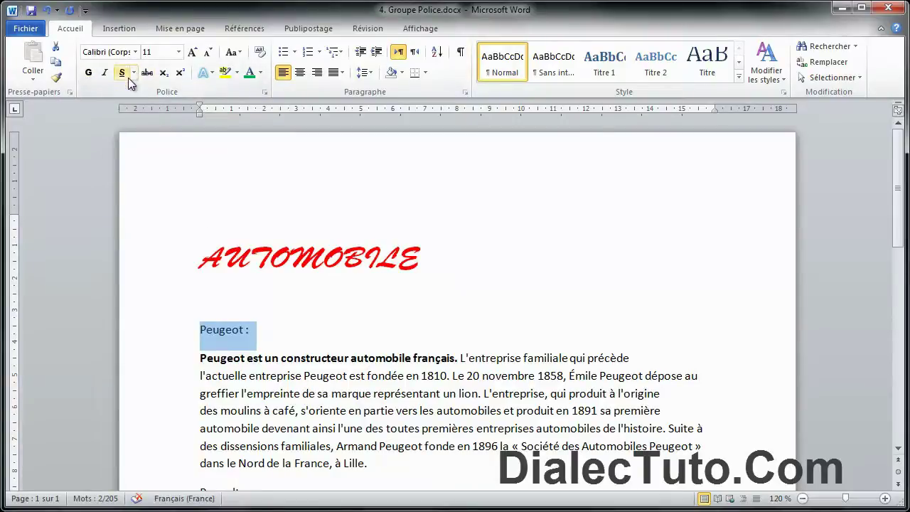
Set the AUTOMOBILE title font to Adobe Gothic Std B.
drag(423, 262, 197, 259)
click(135, 54)
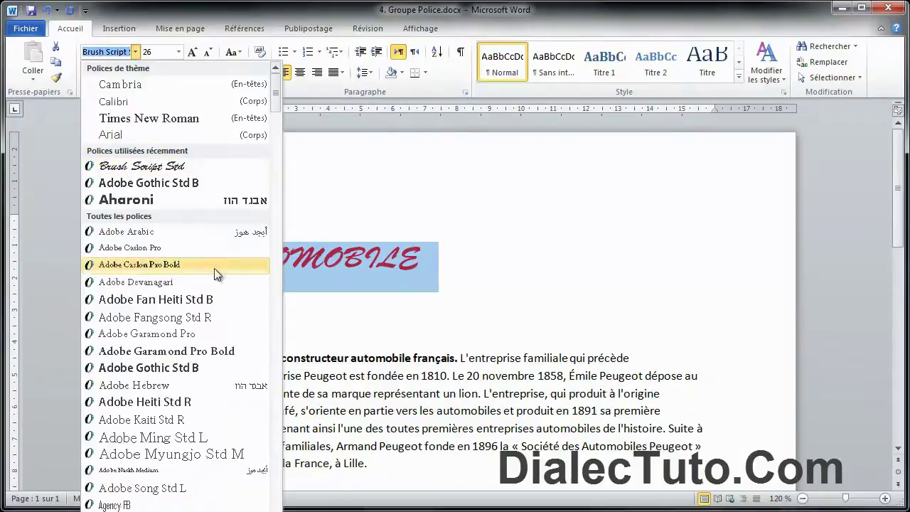
click(184, 368)
click(387, 263)
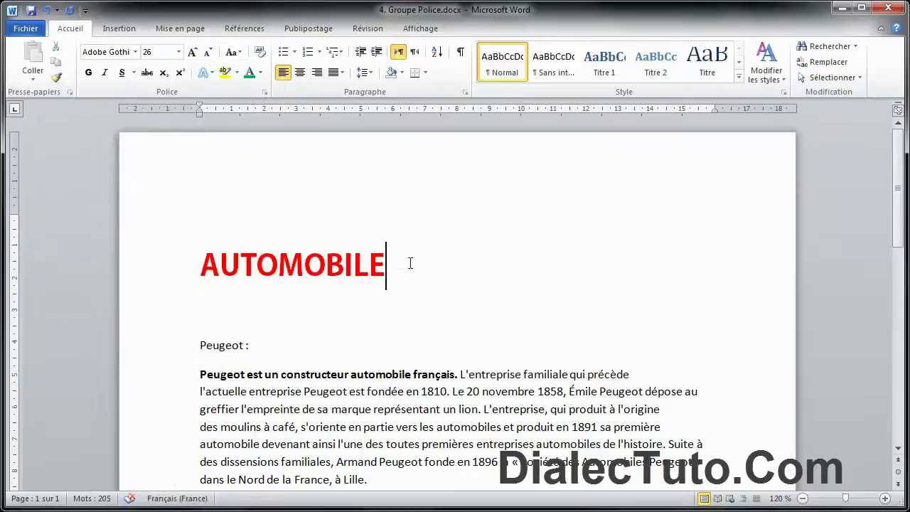
Underline the AUTOMOBILE title.
drag(410, 263, 196, 266)
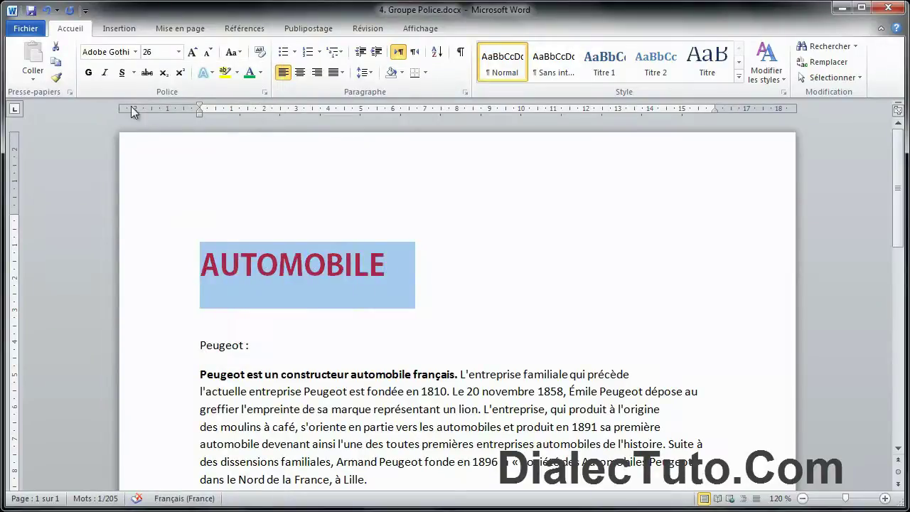
click(123, 74)
click(360, 375)
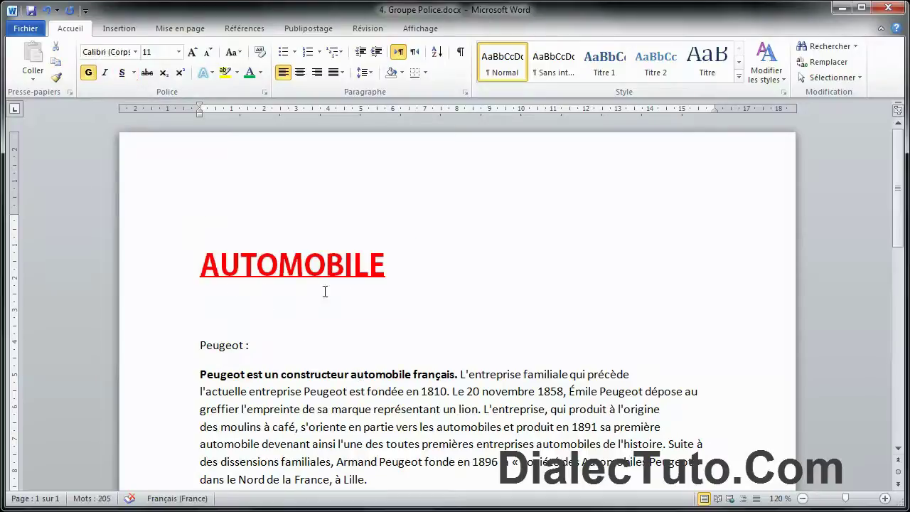
Replace the title's plain underline with a dashed underline.
click(46, 10)
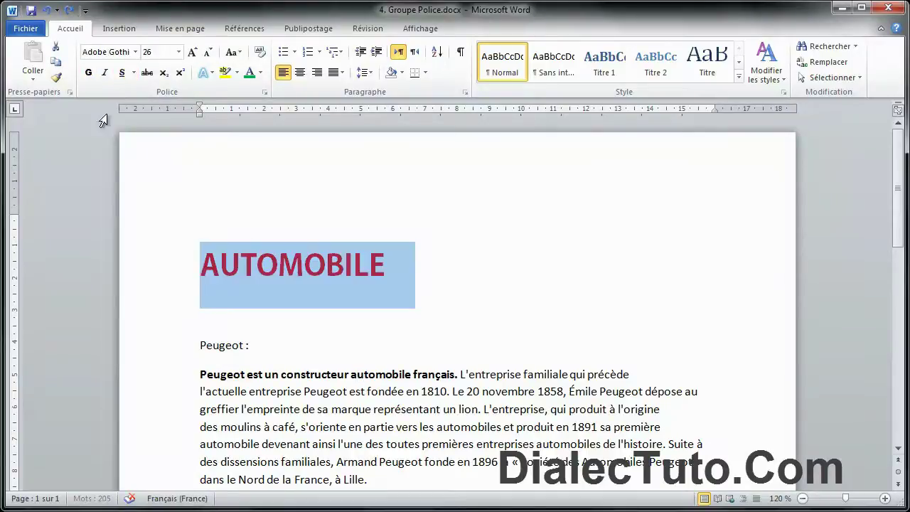
click(135, 76)
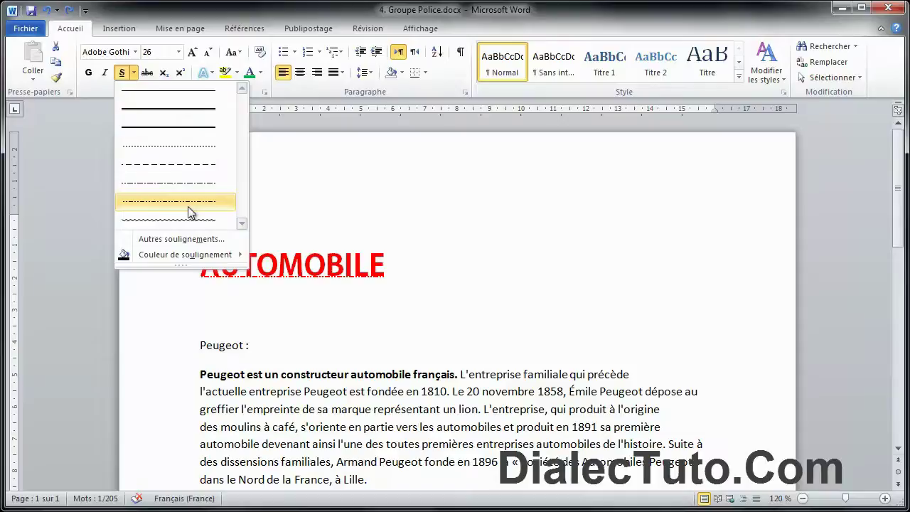
click(186, 166)
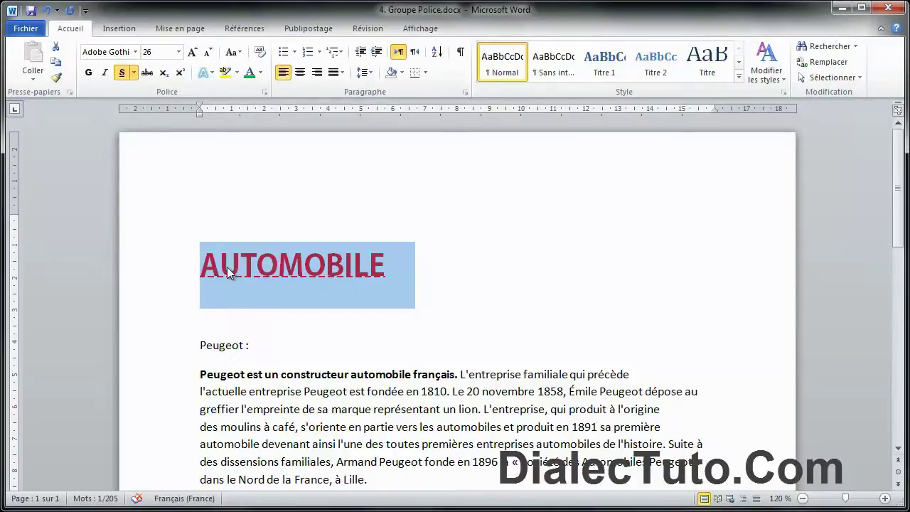
Set the title's underline colour to green.
click(133, 72)
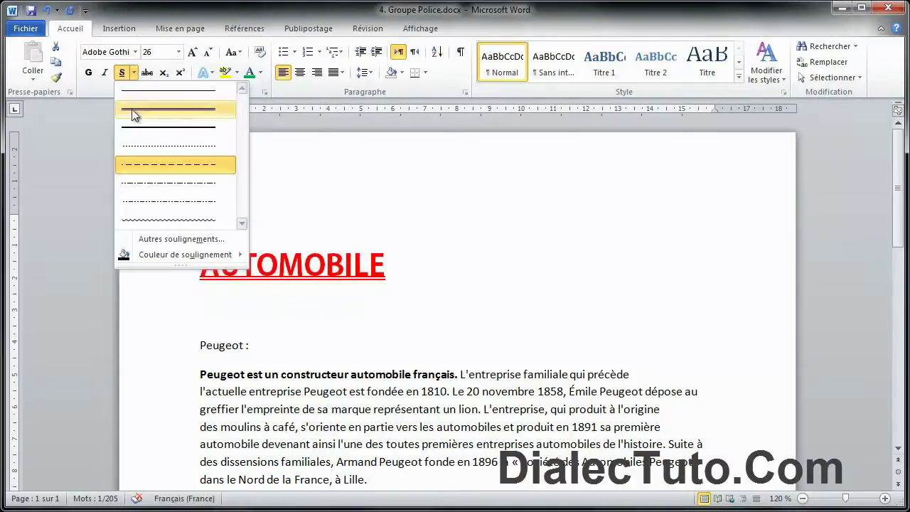
mouse_move(162, 260)
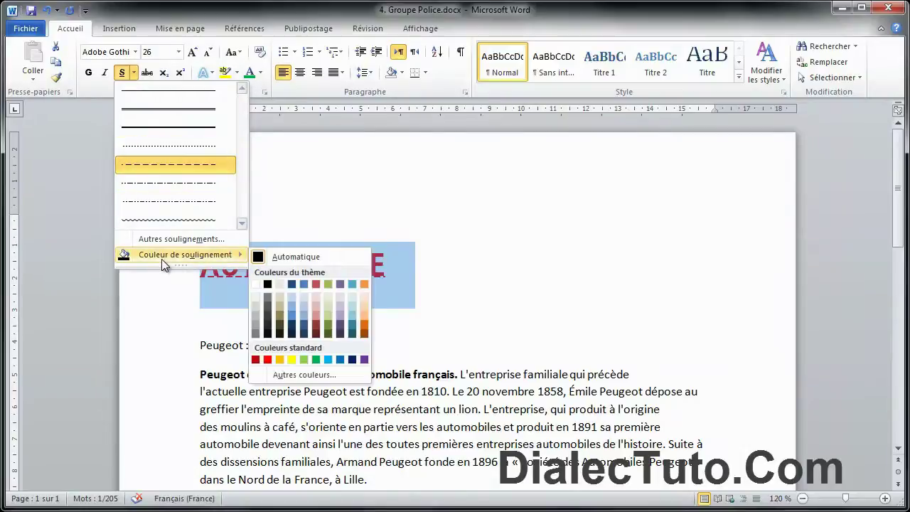
click(315, 361)
click(274, 311)
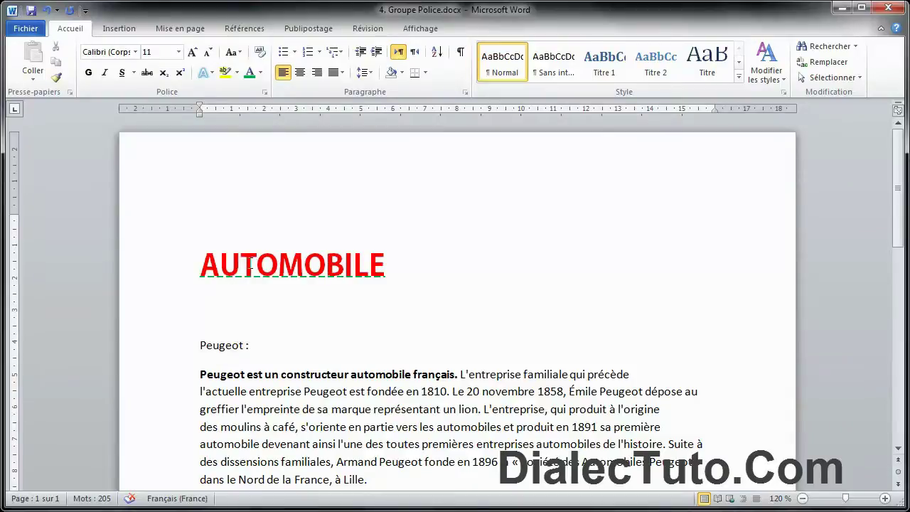
scroll(218, 305, down, 1)
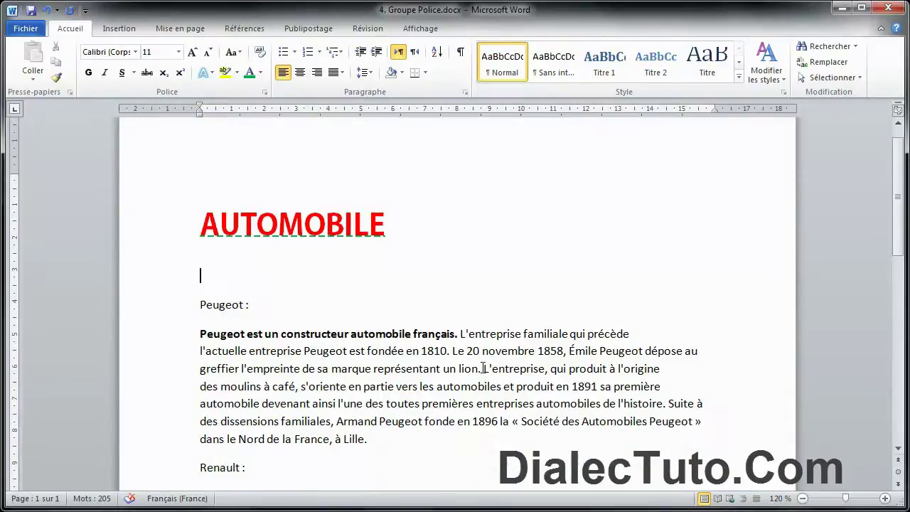
Strike through the sentence from 'L'entreprise, qui produit' to 'produit en 1891'.
drag(483, 368, 592, 390)
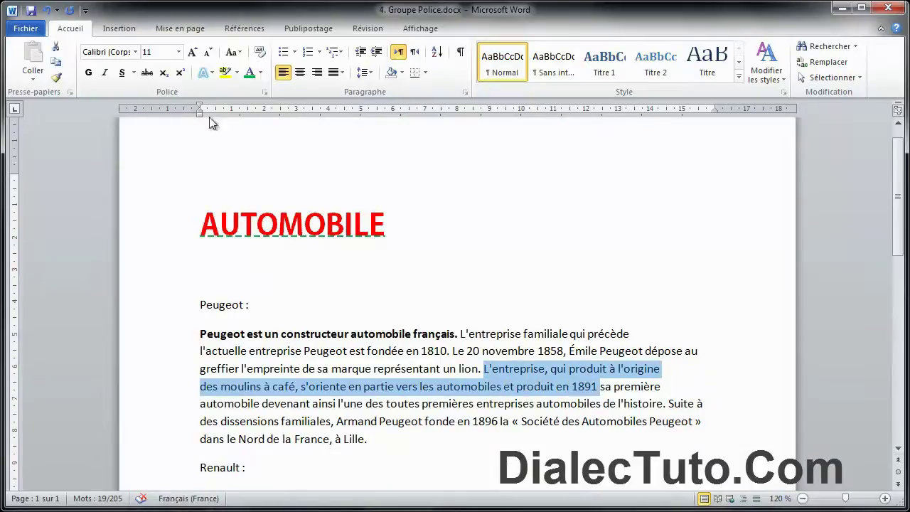
click(150, 77)
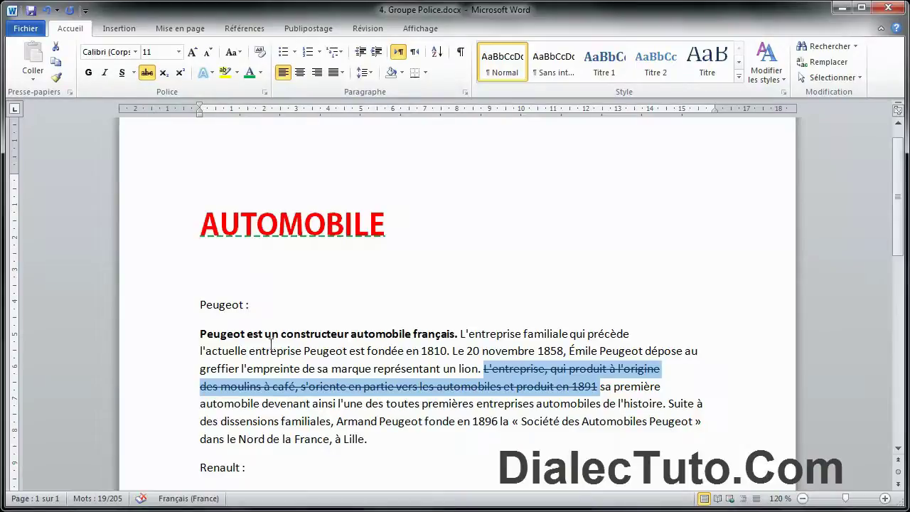
click(244, 305)
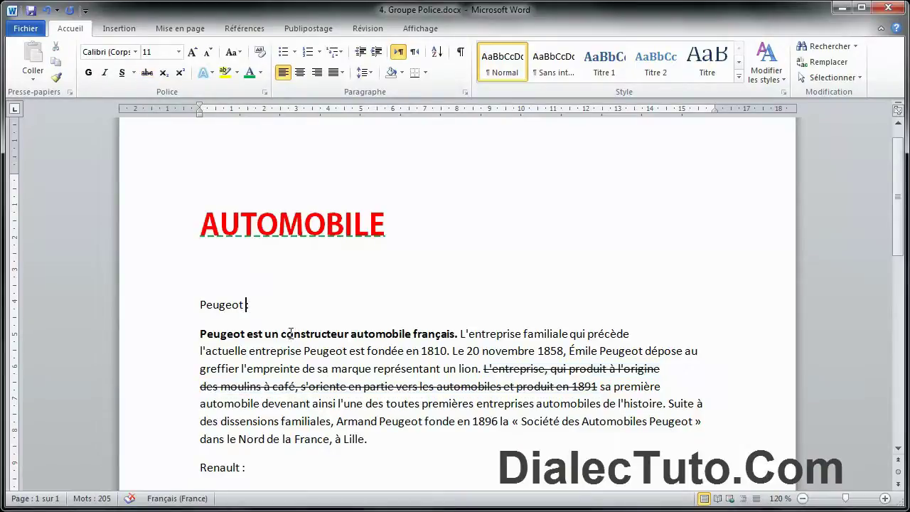
scroll(297, 338, down, 1)
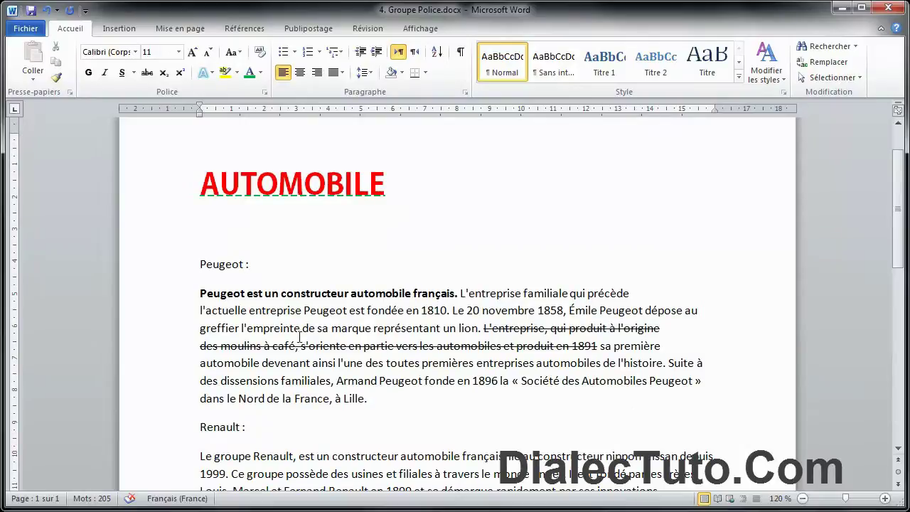
text(205)
drag(265, 263, 247, 265)
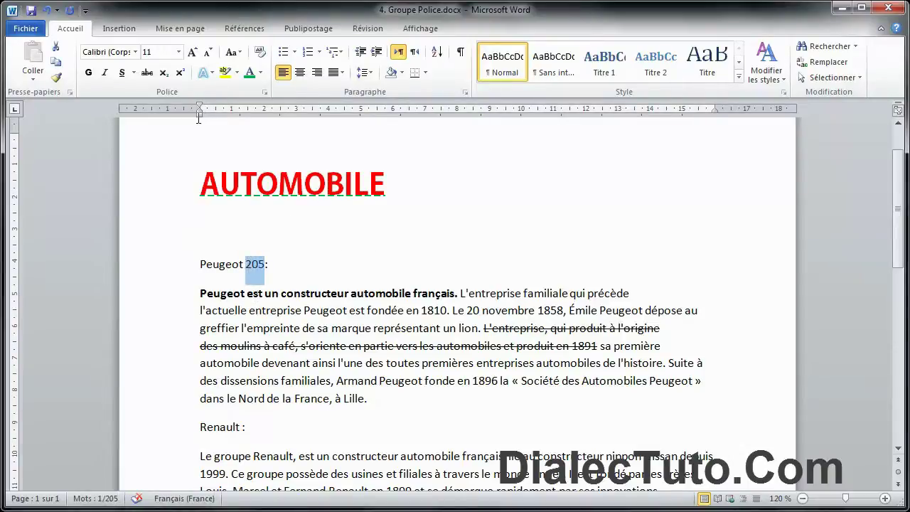
click(181, 74)
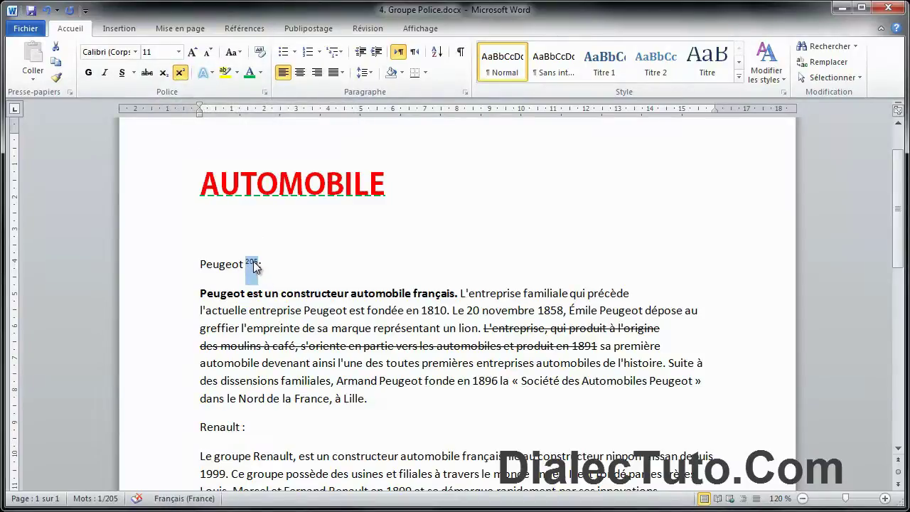
click(164, 73)
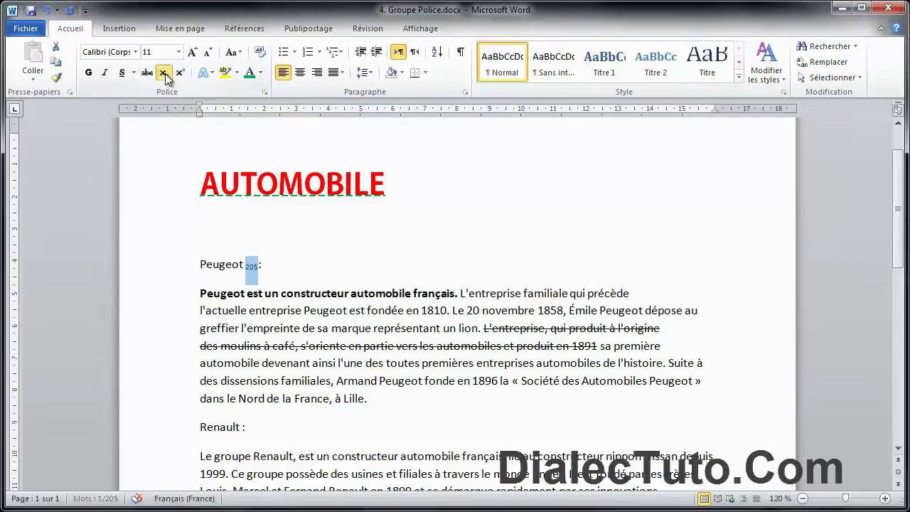
click(279, 298)
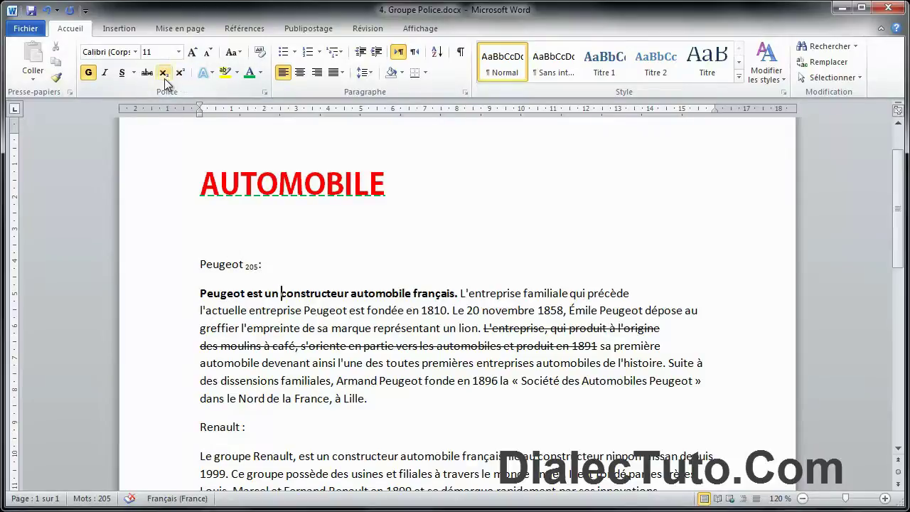
double_click(250, 267)
key(Delete)
text(:)
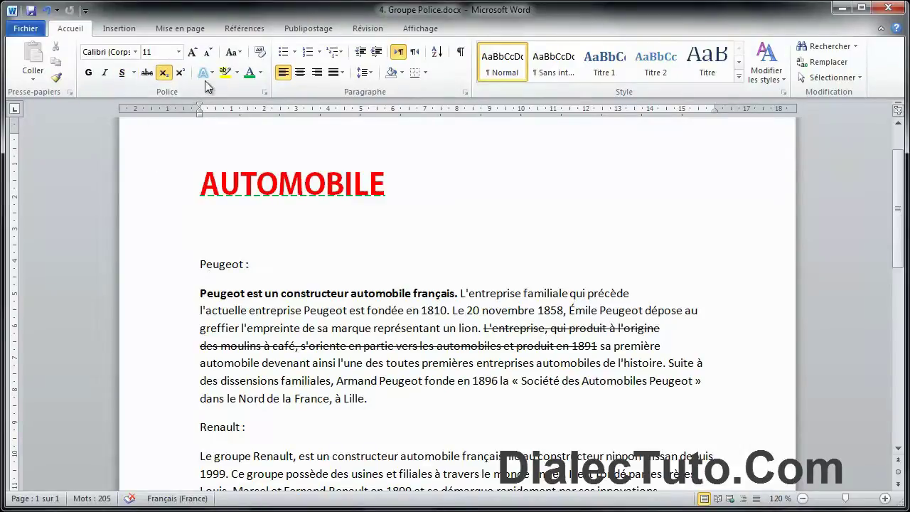
Apply a text effect to the AUTOMOBILE title and add an empty line above it.
drag(401, 187, 210, 168)
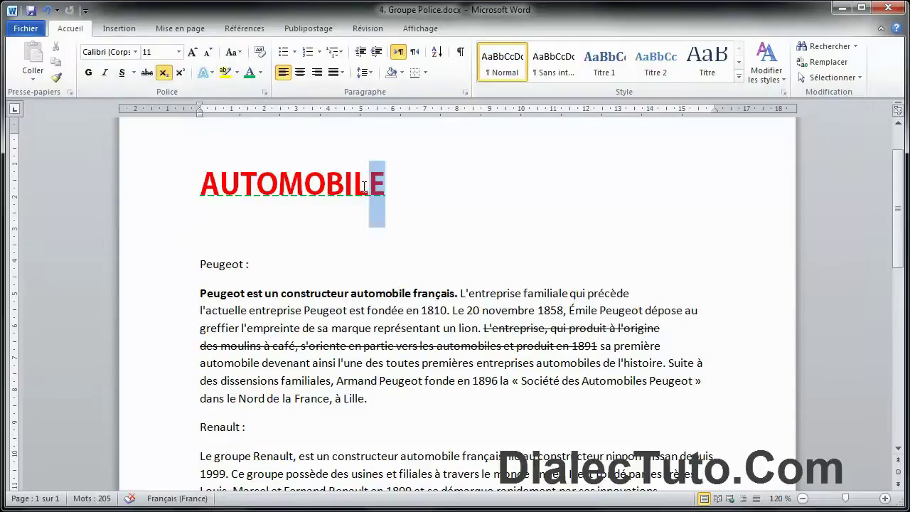
click(212, 72)
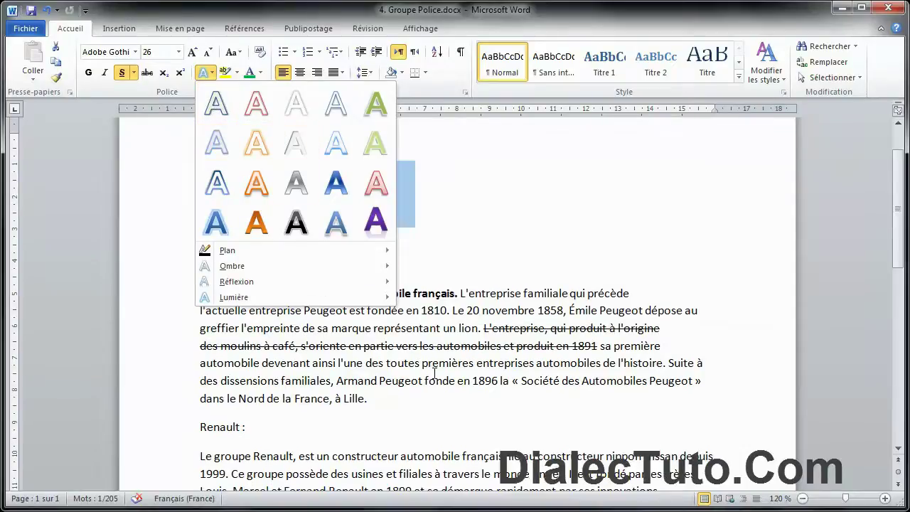
click(307, 147)
click(194, 275)
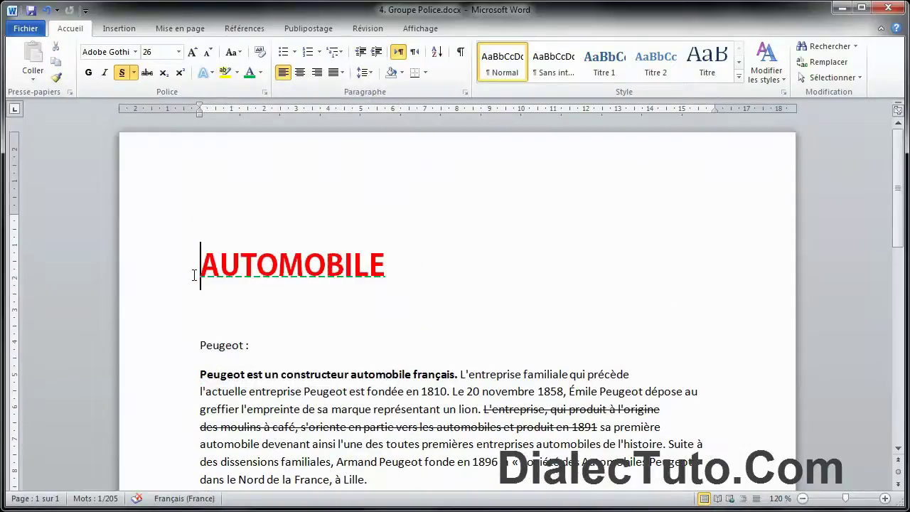
key(Return)
key(Return)
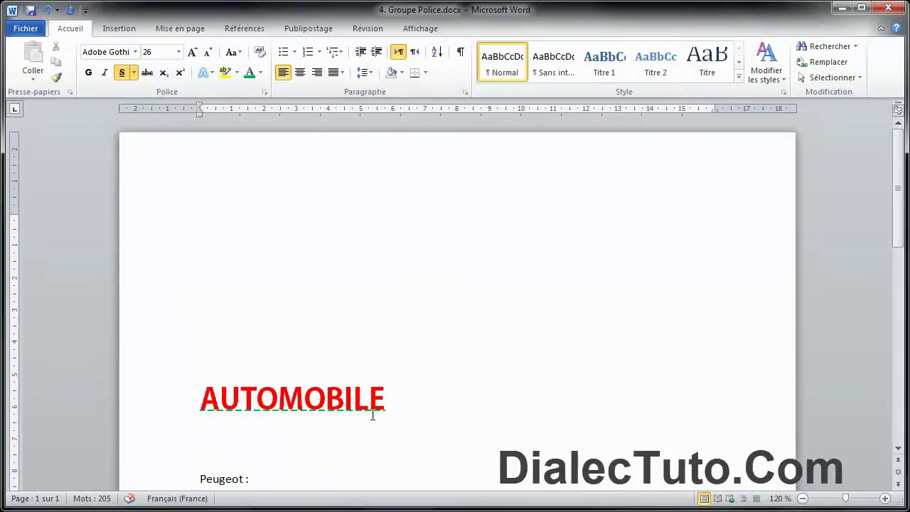
Give the AUTOMOBILE title the orange text effect, then reselect it.
drag(377, 411, 197, 400)
click(212, 74)
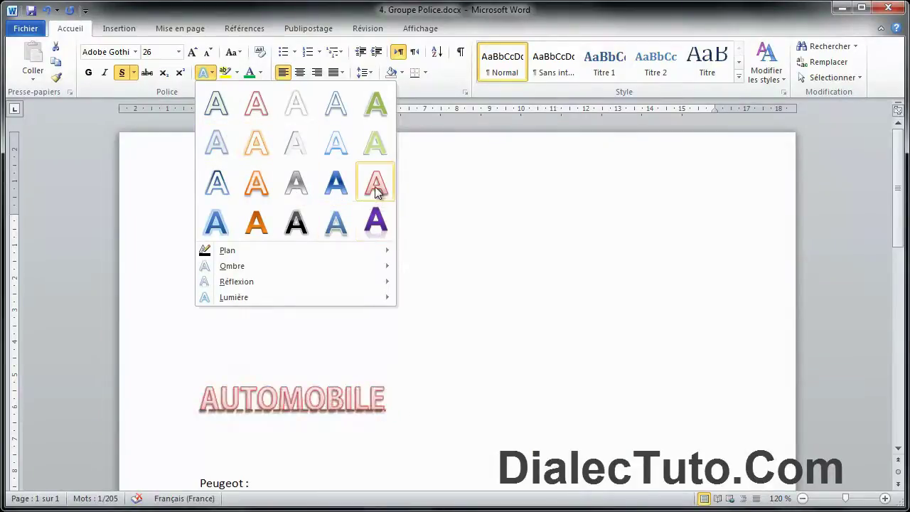
click(256, 229)
click(435, 424)
drag(387, 402, 202, 405)
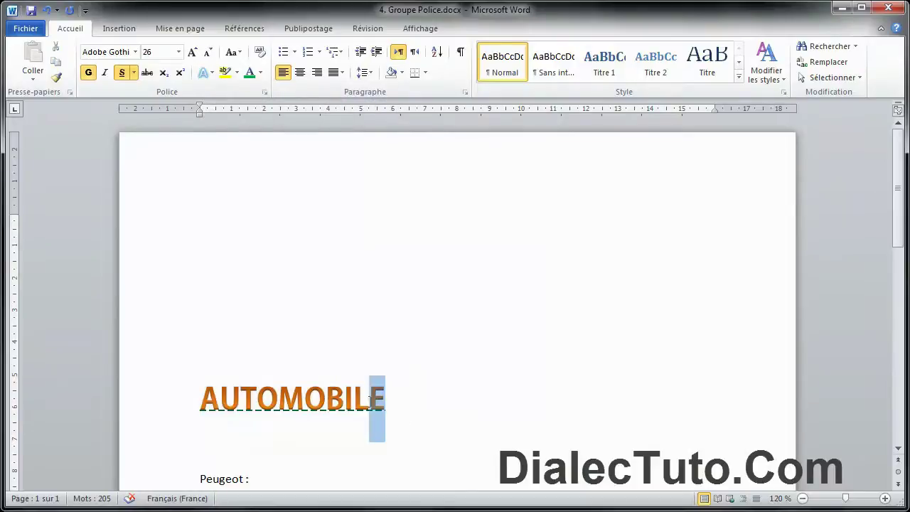
Browse the Plan, Ombre and Réflexion variations in the Effets de texte menu for the title.
click(211, 73)
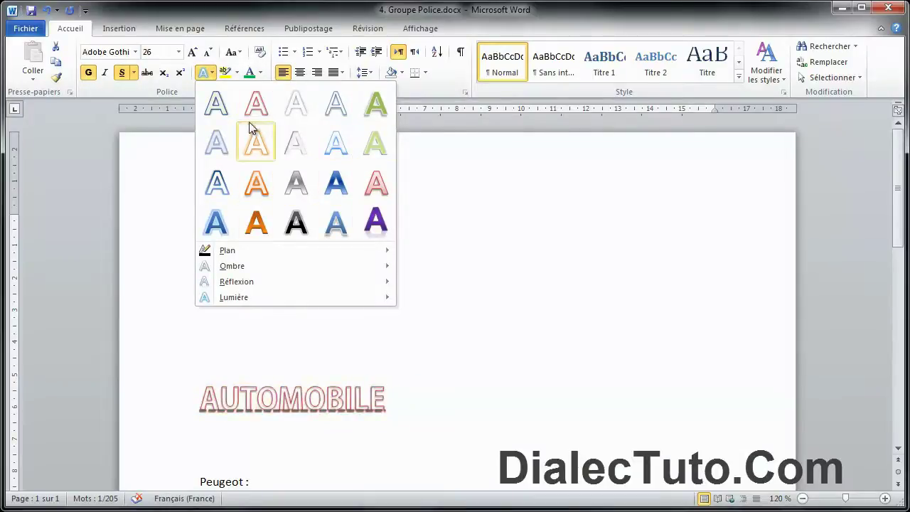
mouse_move(270, 253)
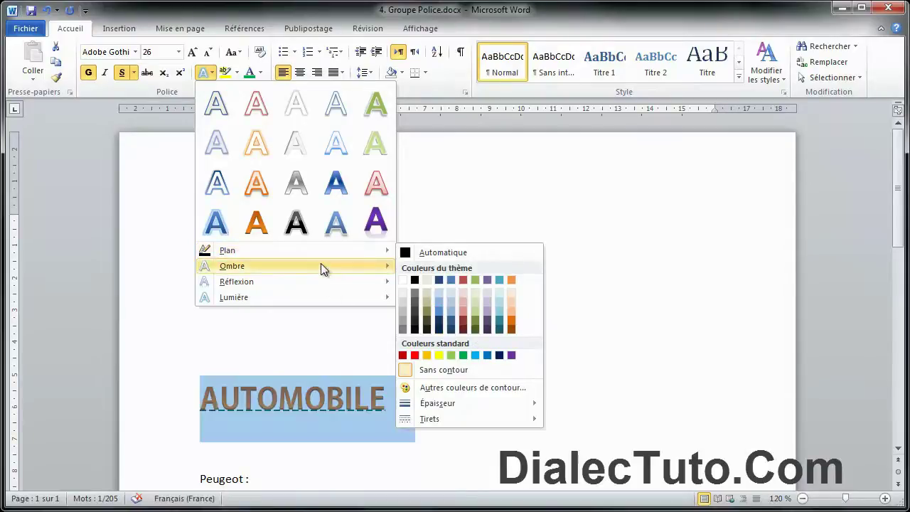
mouse_move(321, 263)
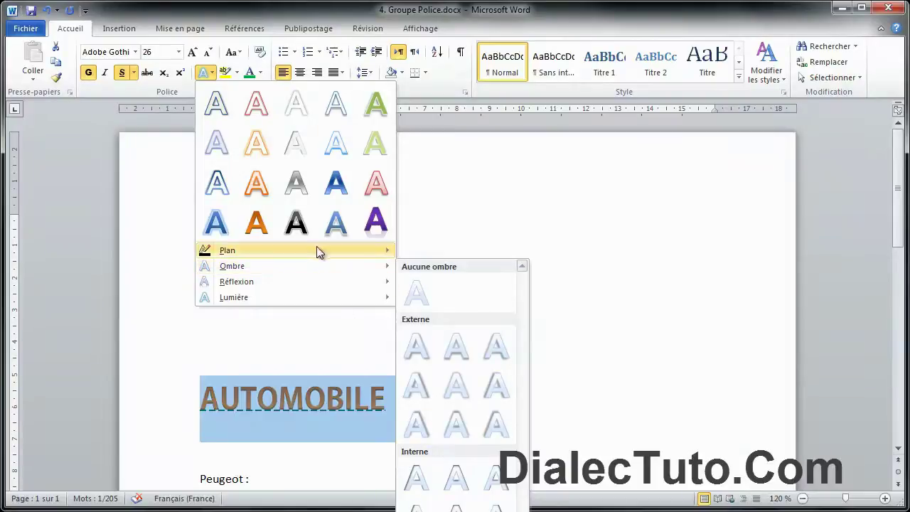
mouse_move(300, 280)
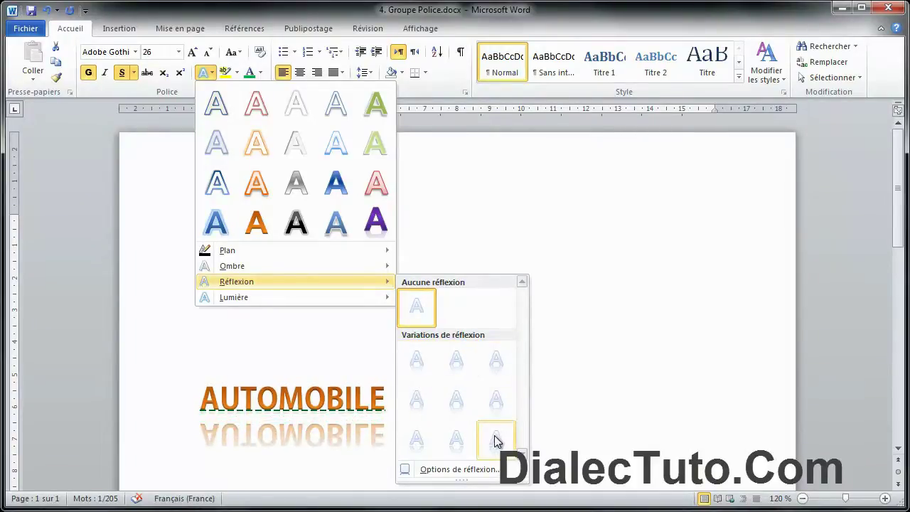
Add a reflection and an orange glow to the AUTOMOBILE title, then reselect it.
click(496, 408)
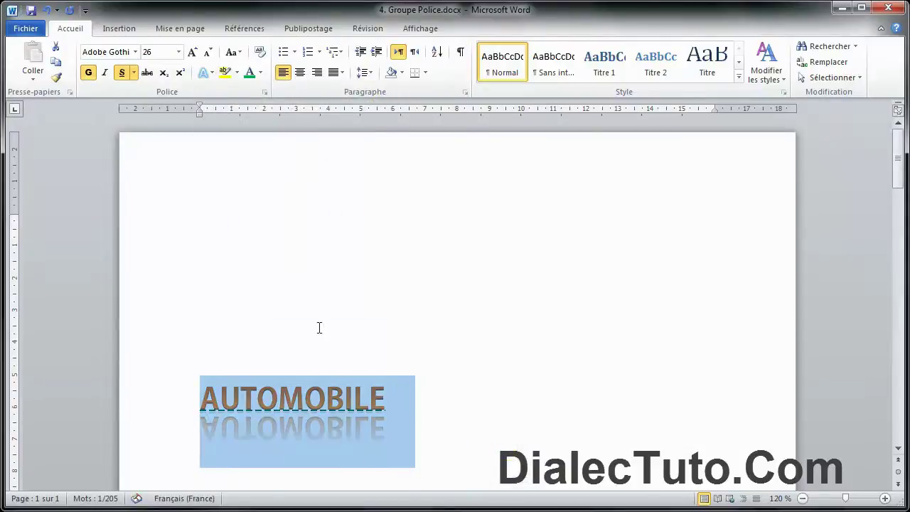
click(212, 75)
mouse_move(239, 297)
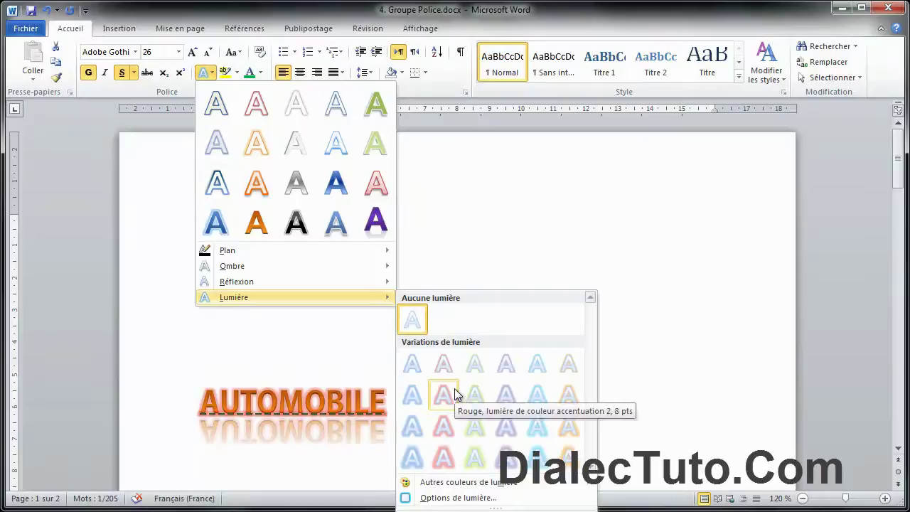
click(570, 396)
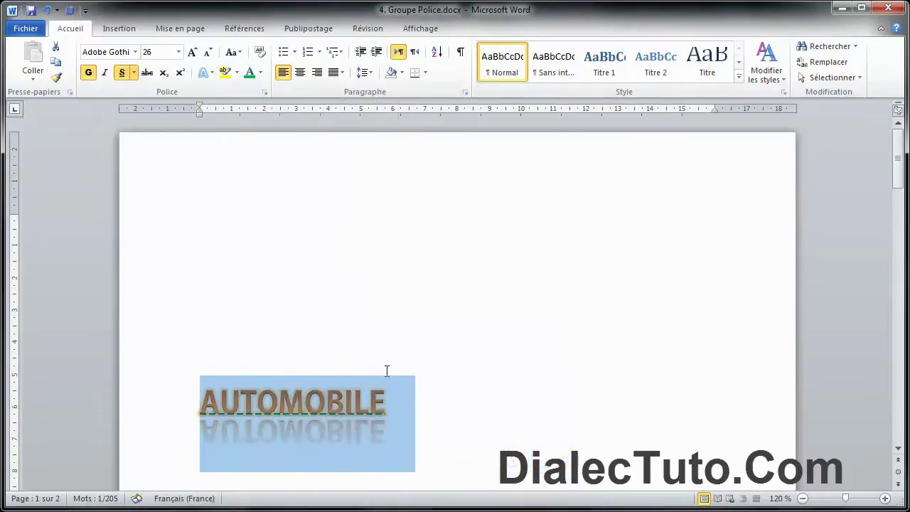
click(192, 399)
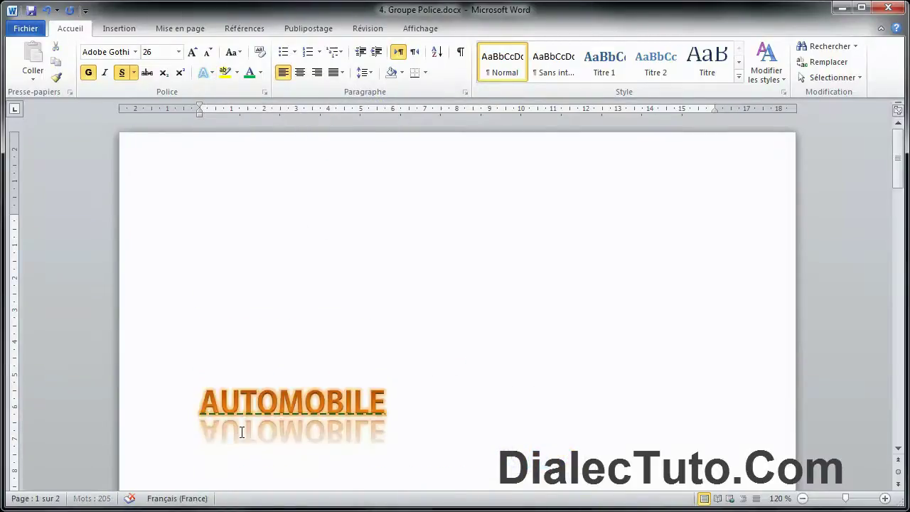
scroll(241, 429, down, 3)
click(241, 431)
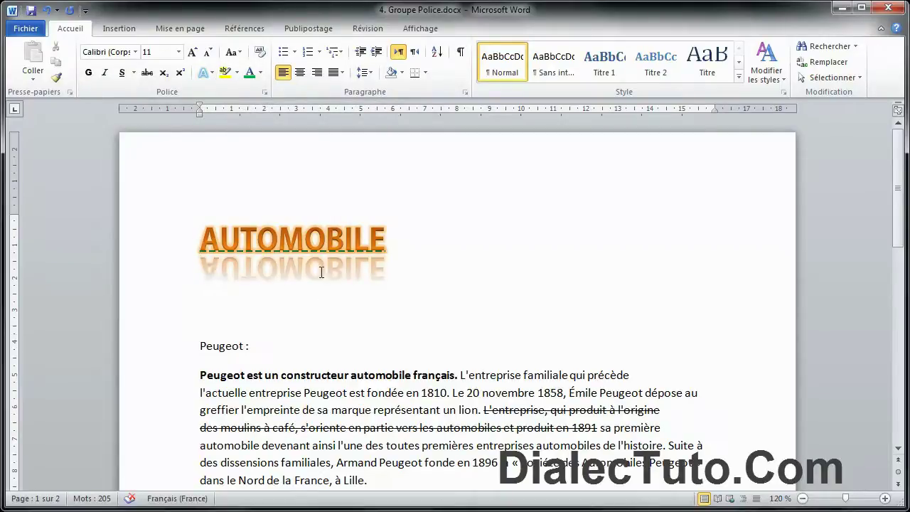
drag(201, 245, 396, 240)
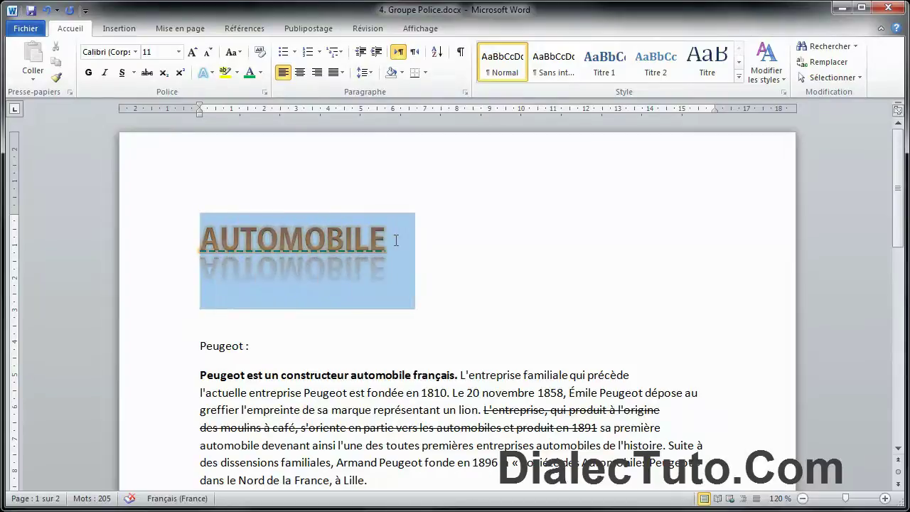
Set the AUTOMOBILE title's reflection to Aucune réflexion, then reselect the title.
click(212, 72)
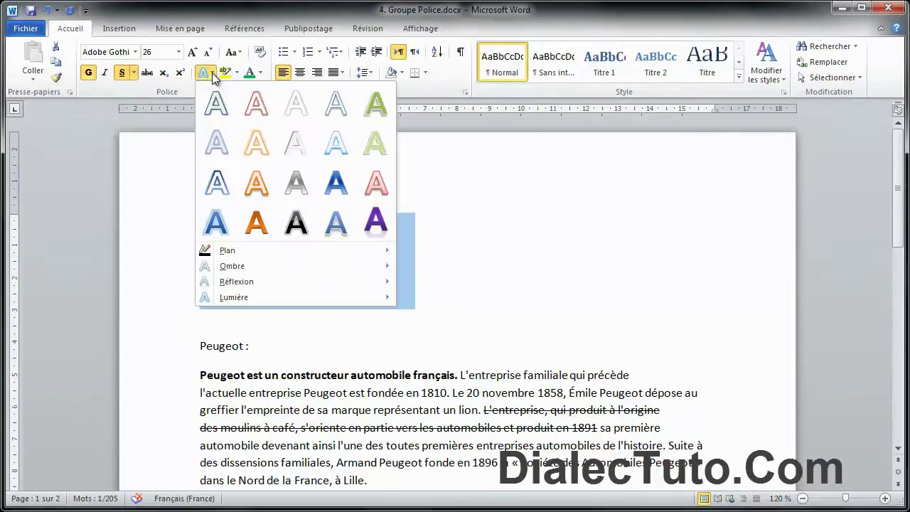
mouse_move(266, 280)
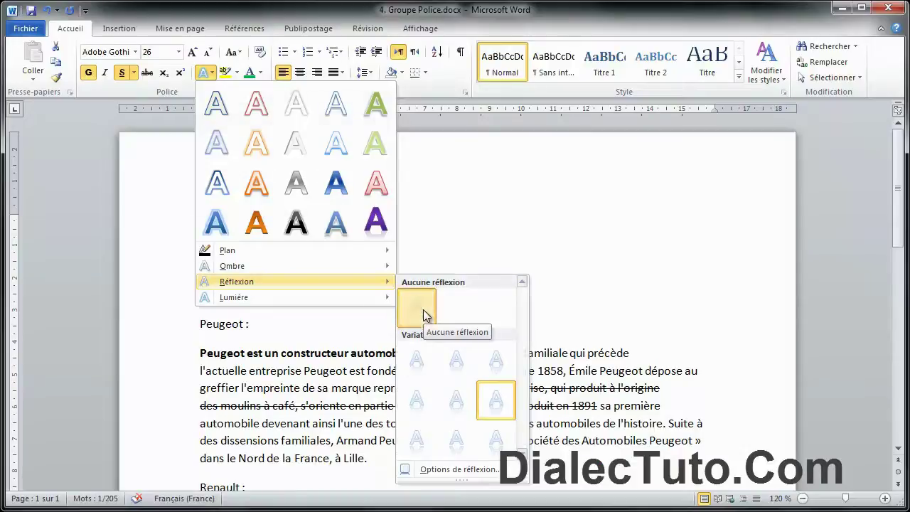
click(423, 309)
click(327, 353)
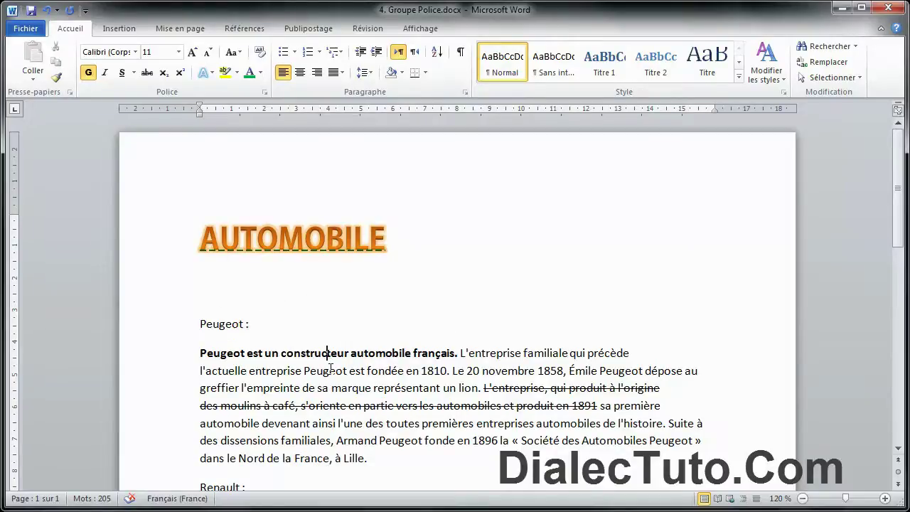
double_click(256, 245)
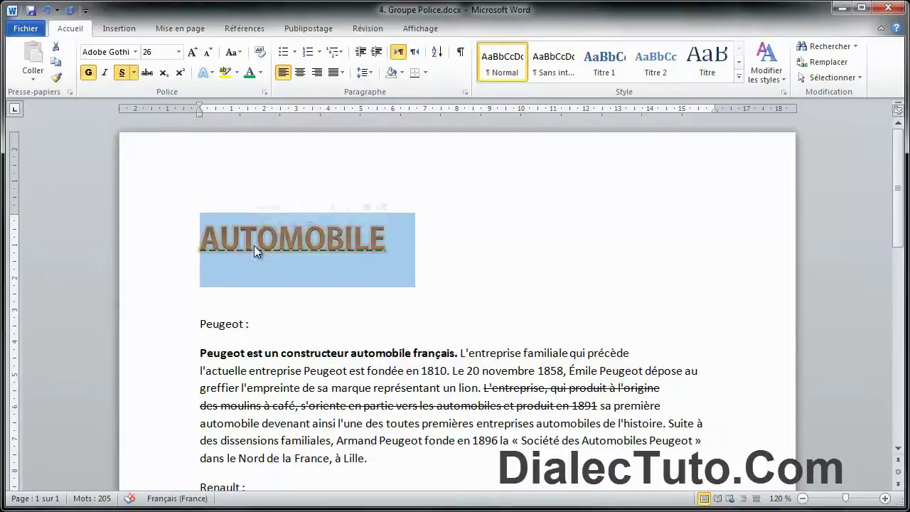
Clear all formatting from the AUTOMOBILE title so it is plain Calibri 11.
click(223, 307)
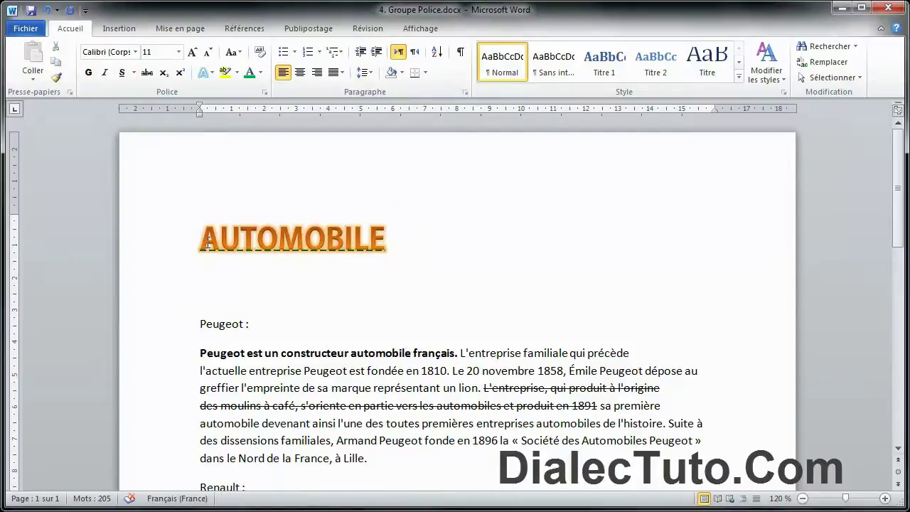
drag(387, 241, 200, 244)
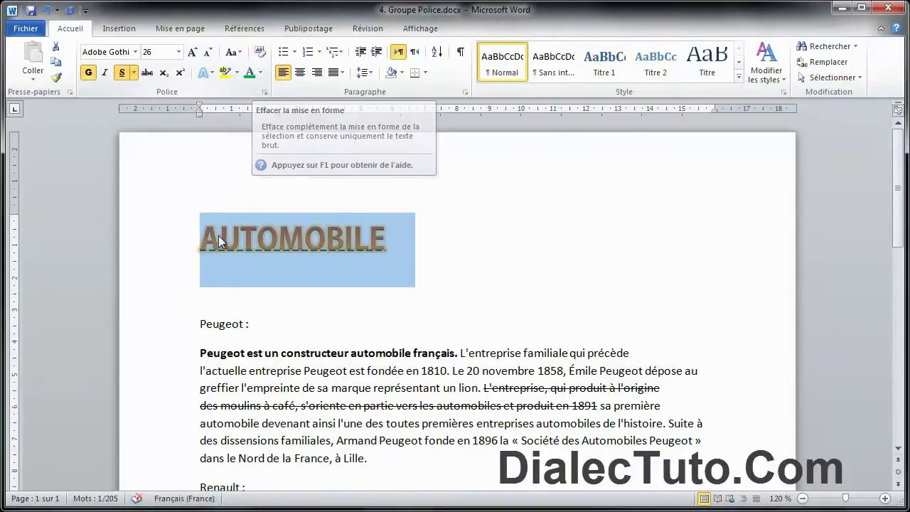
click(261, 55)
click(269, 244)
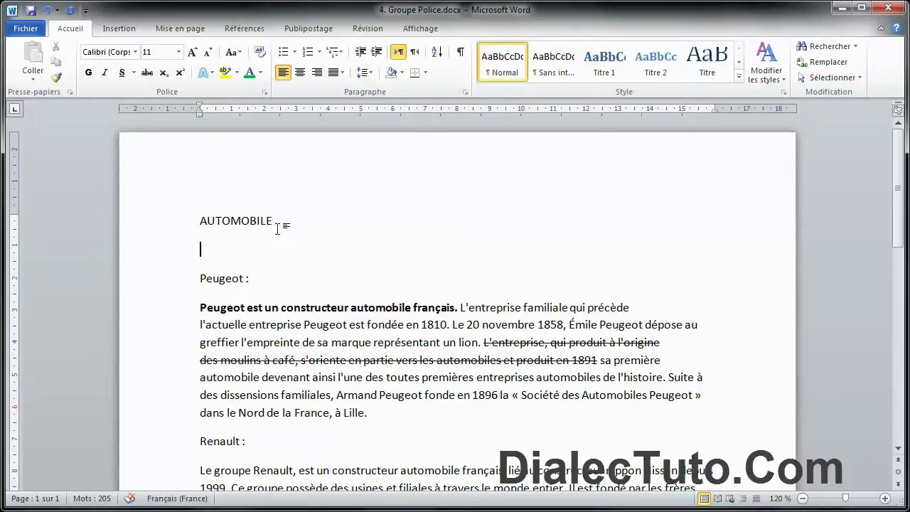
Turn off Barré on the Peugeot coffee-mill sentence ending at 1891.
drag(483, 342, 599, 360)
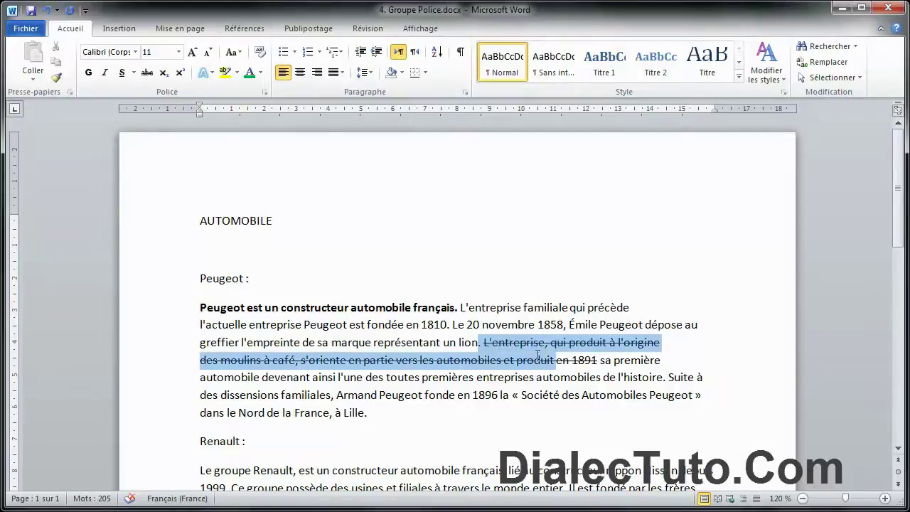
click(147, 71)
click(147, 71)
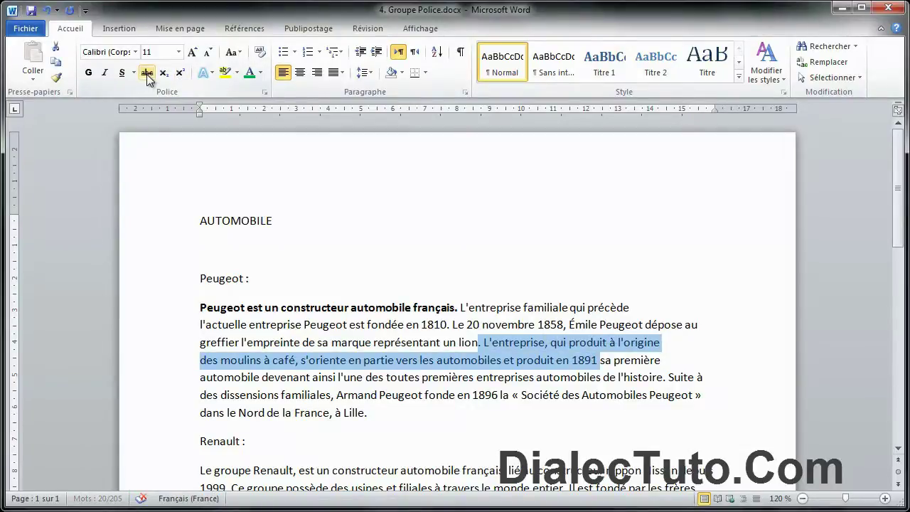
click(437, 360)
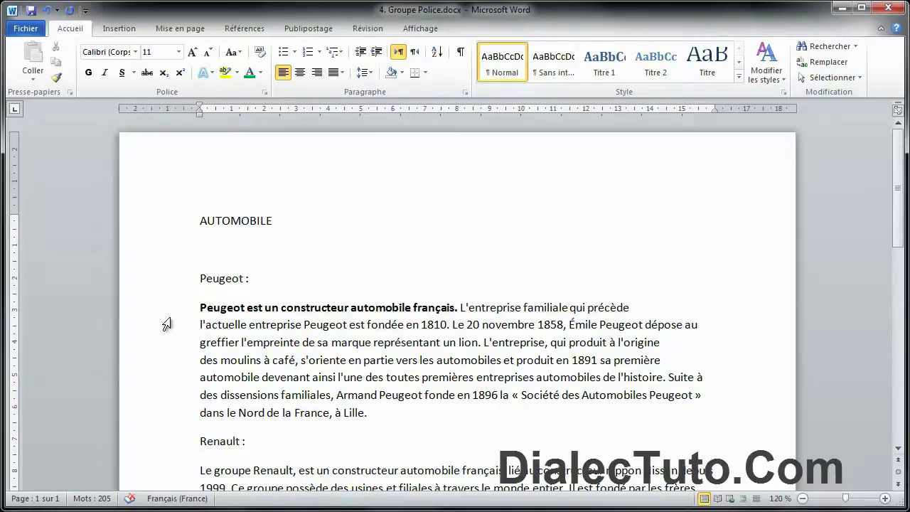
Convert the Peugeot paragraph to MAJUSCULES, then reselect the whole paragraph.
double_click(146, 344)
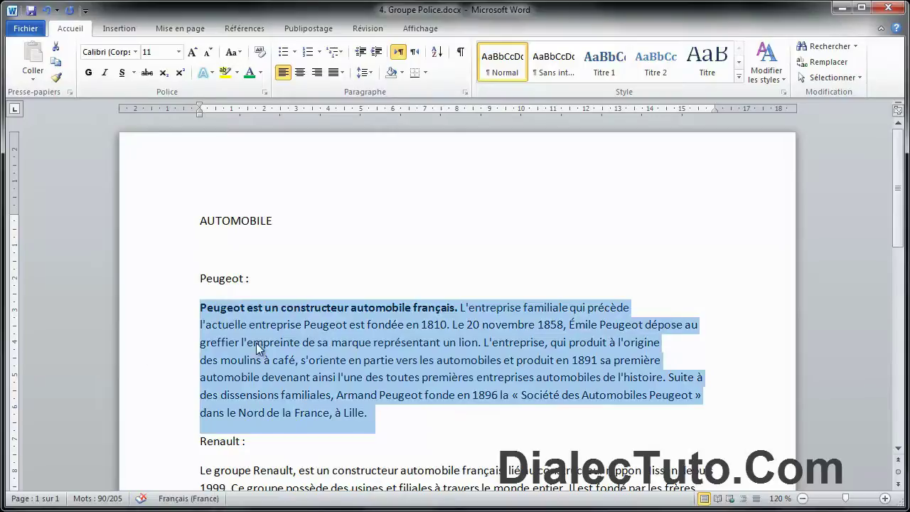
click(240, 54)
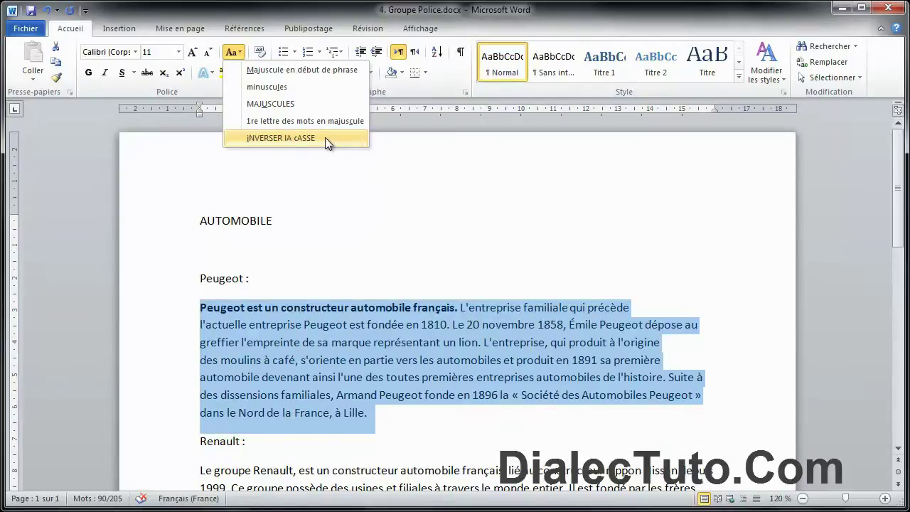
click(302, 107)
click(368, 441)
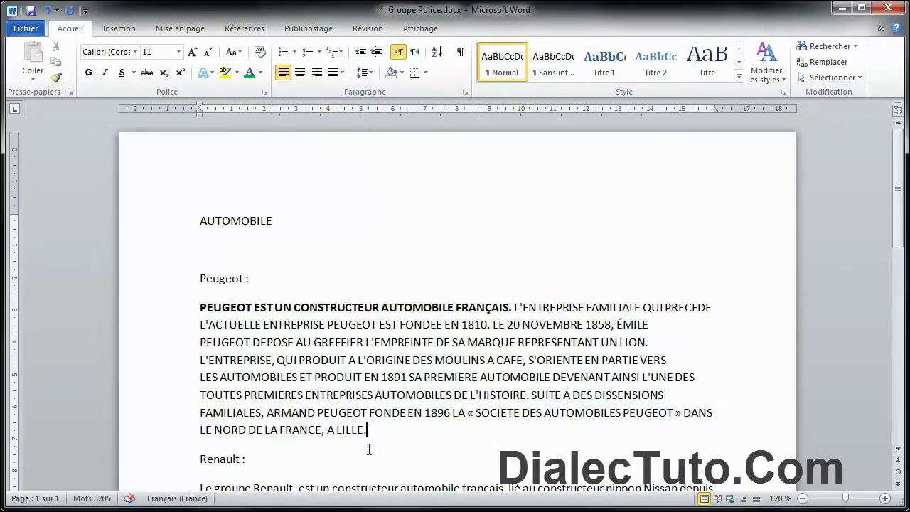
click(145, 360)
double_click(146, 360)
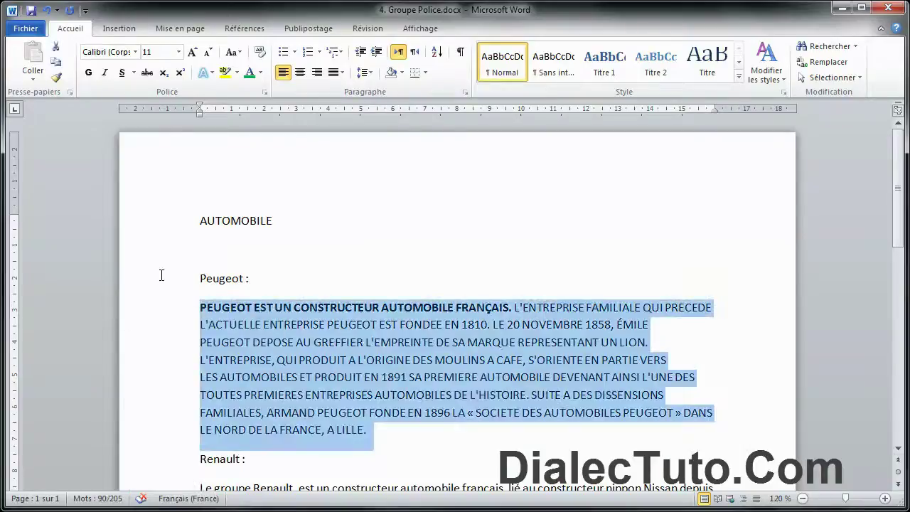
Apply minuscules, then Majuscule en début de phrase, to the Peugeot paragraph.
click(233, 52)
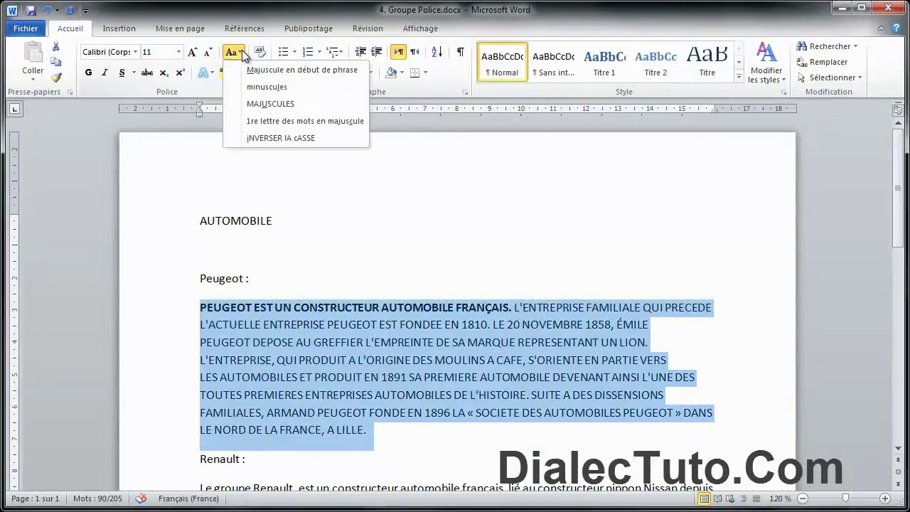
click(267, 88)
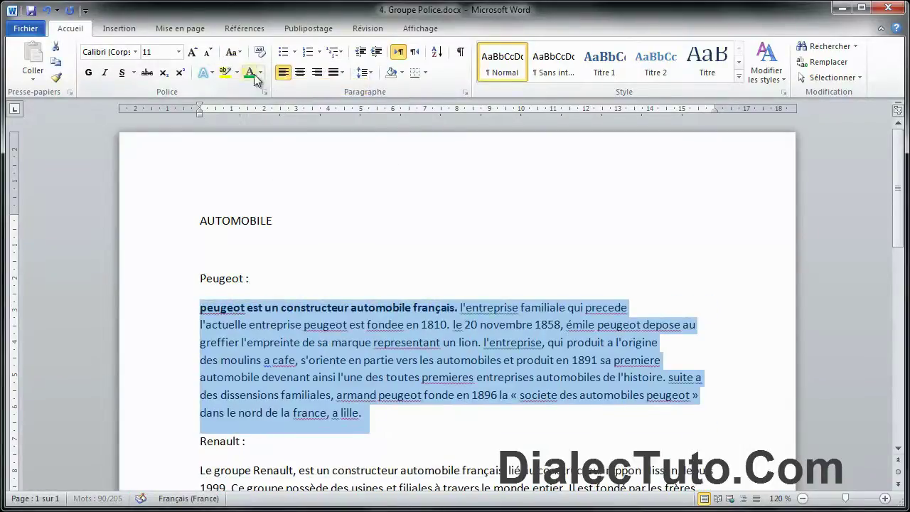
click(233, 52)
click(296, 72)
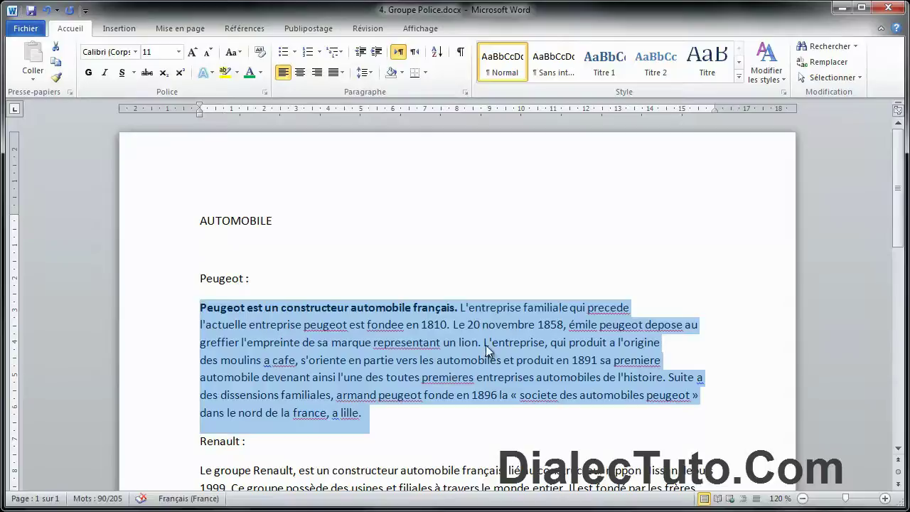
Apply INVERSER lA cASSE, then Majuscule en début de phrase again, and select the first line.
click(233, 52)
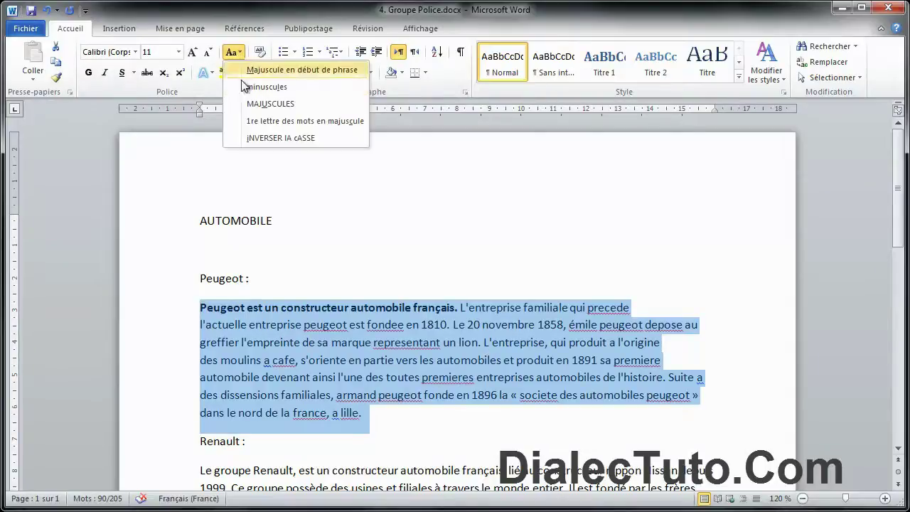
click(275, 138)
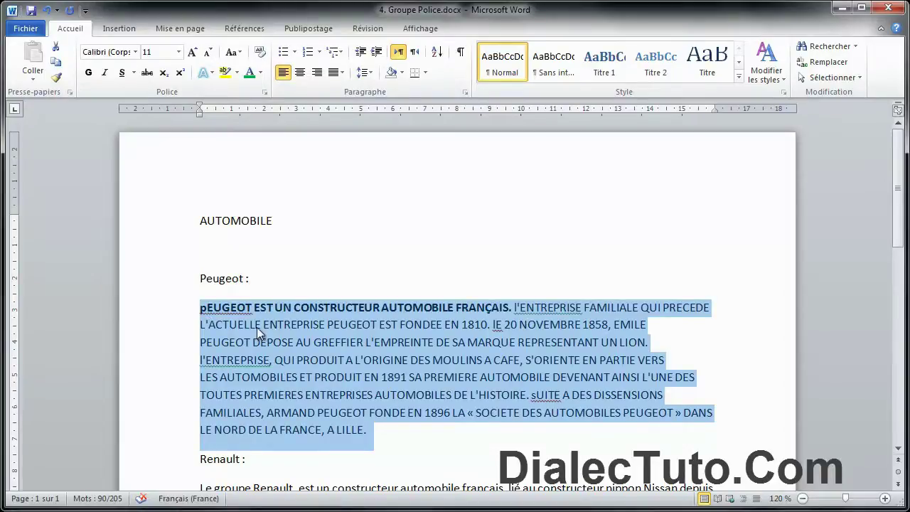
click(233, 51)
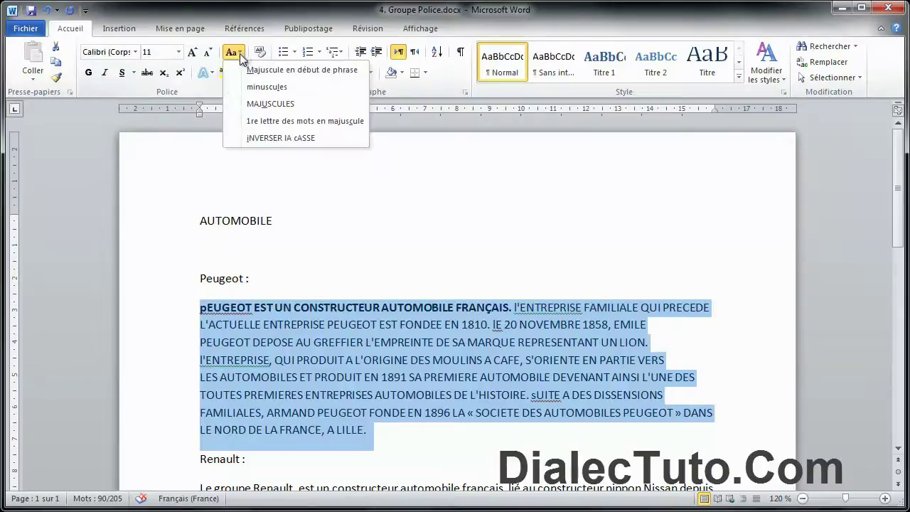
click(316, 74)
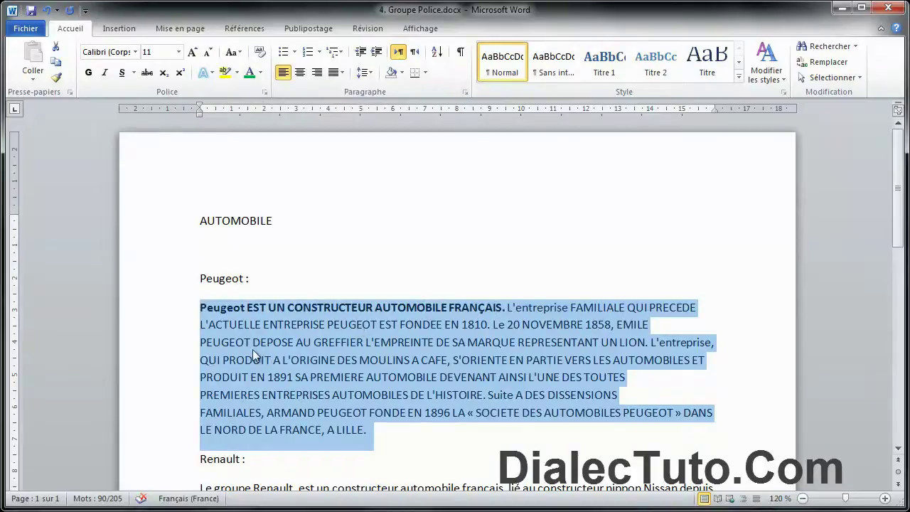
click(151, 318)
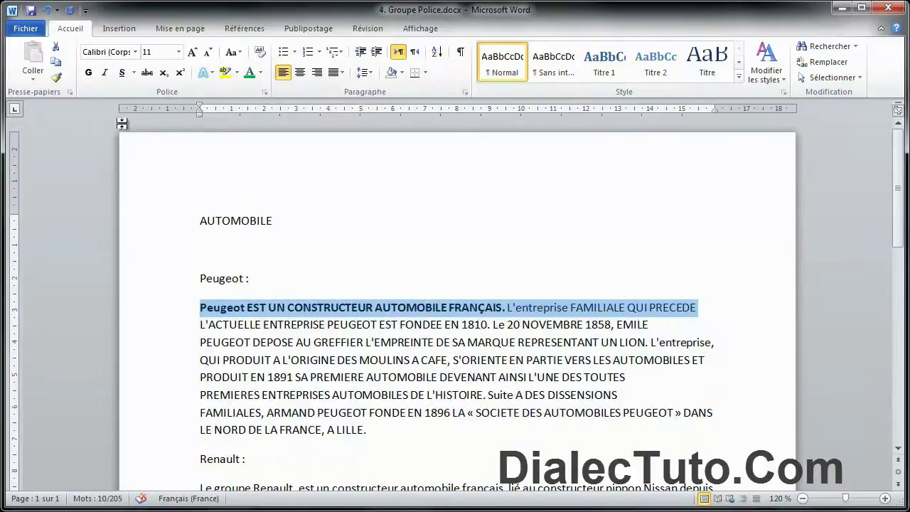